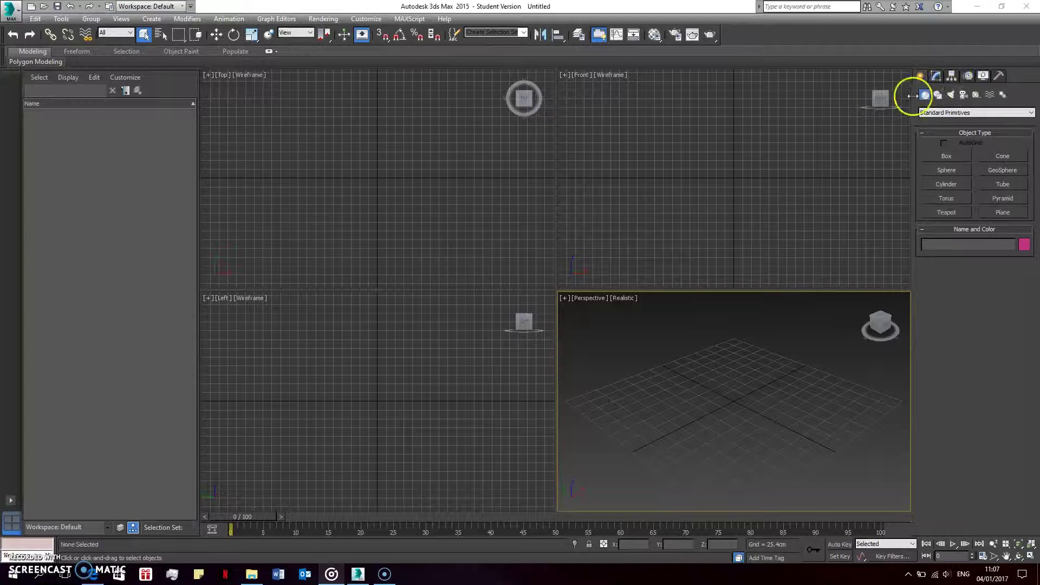
# Step: Create a chamfer box in the Top view, about 253 cm long, 313 cm wide and 17 cm high with a fillet of about 1.6 cm
pyautogui.click(980, 114)
pyautogui.click(968, 128)
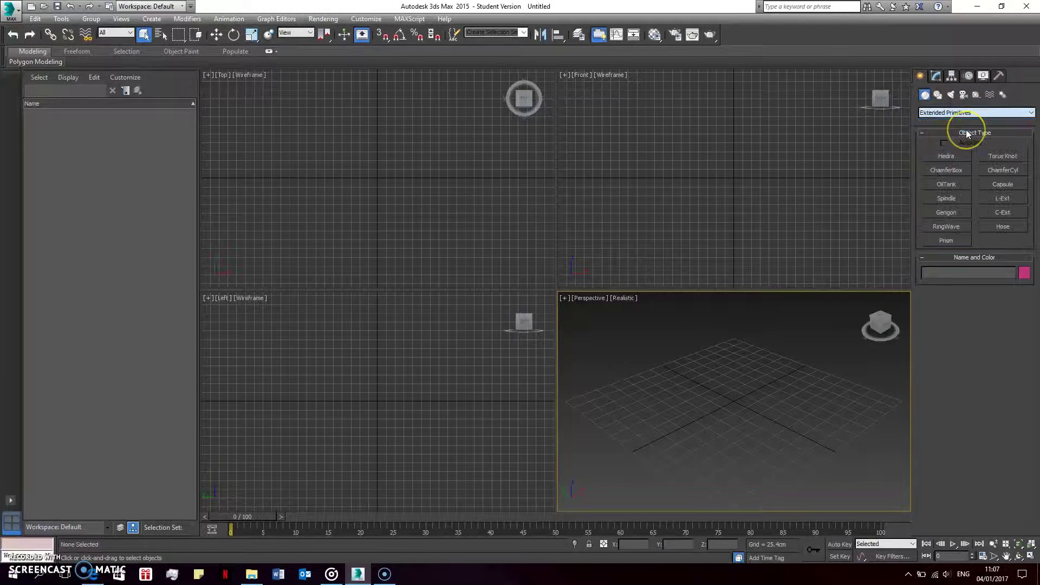
pyautogui.click(946, 170)
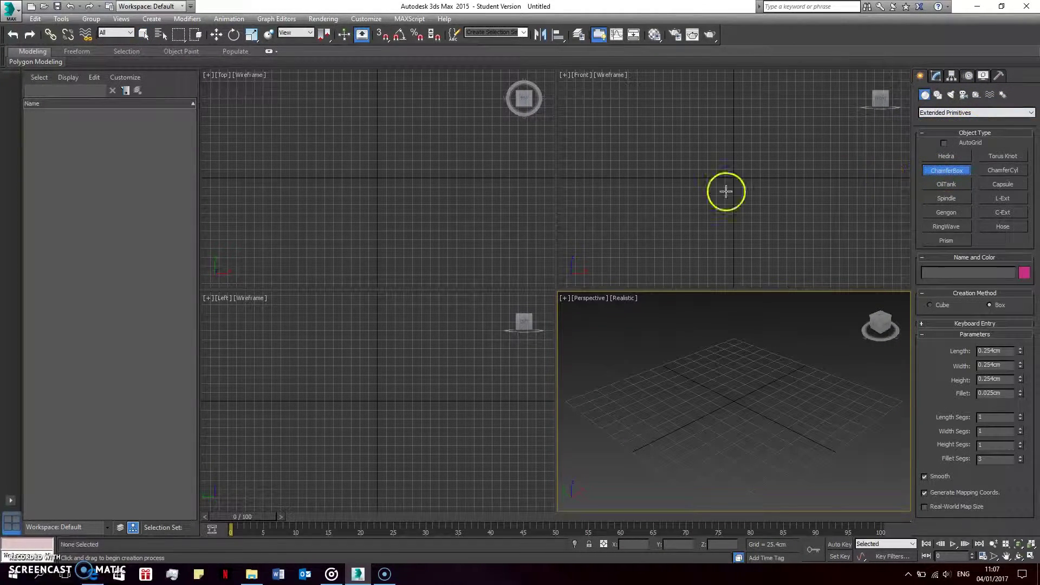
pyautogui.moveTo(265, 116); pyautogui.dragTo(372, 204)
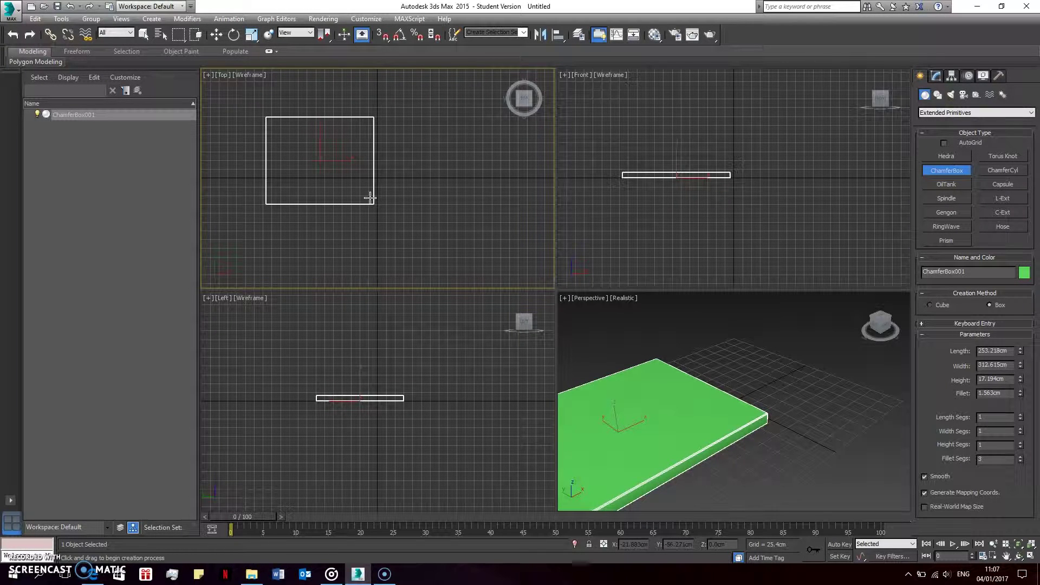
pyautogui.click(395, 193)
pyautogui.click(628, 192)
pyautogui.rightClick(416, 128)
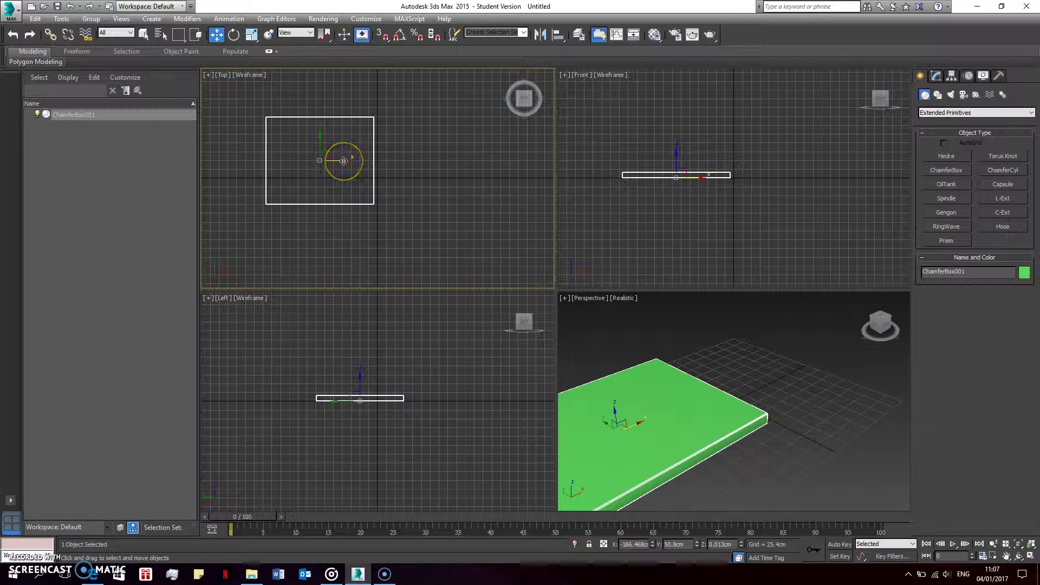
# Step: Clone the chamfer box along the X axis as one independent copy placed beside the original
pyautogui.click(441, 133)
pyautogui.click(359, 157)
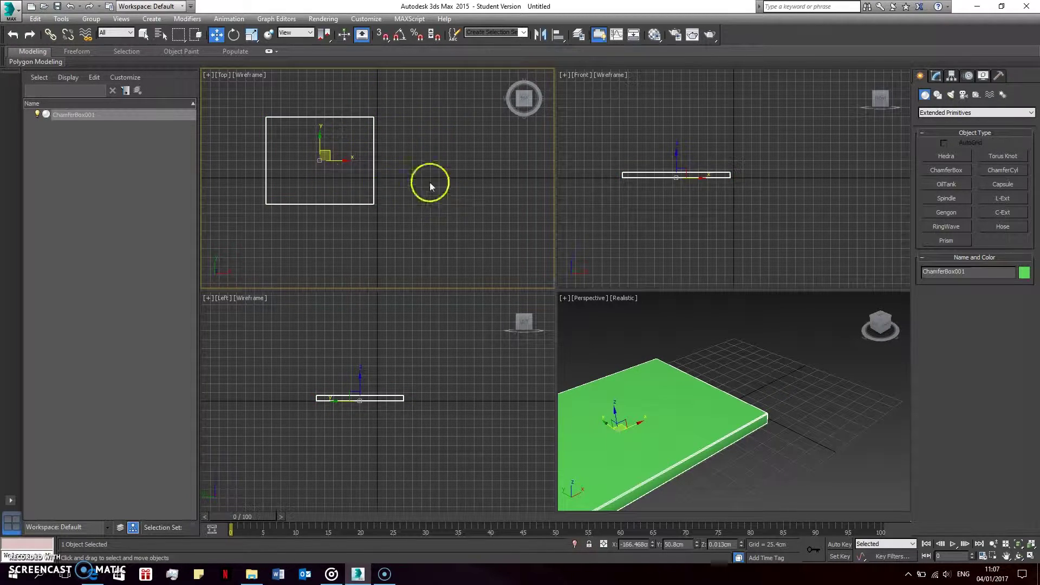
pyautogui.keyDown('shift'); pyautogui.moveTo(339, 160); pyautogui.dragTo(463, 166); pyautogui.keyUp('shift')
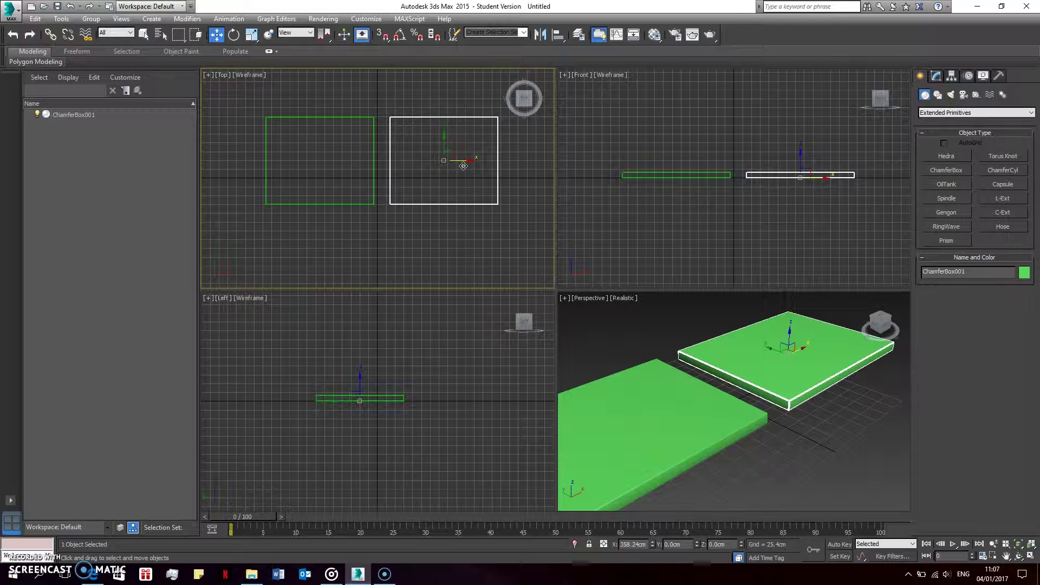
pyautogui.keyDown('shift'); pyautogui.moveTo(463, 166); pyautogui.dragTo(463, 166); pyautogui.keyUp('shift')
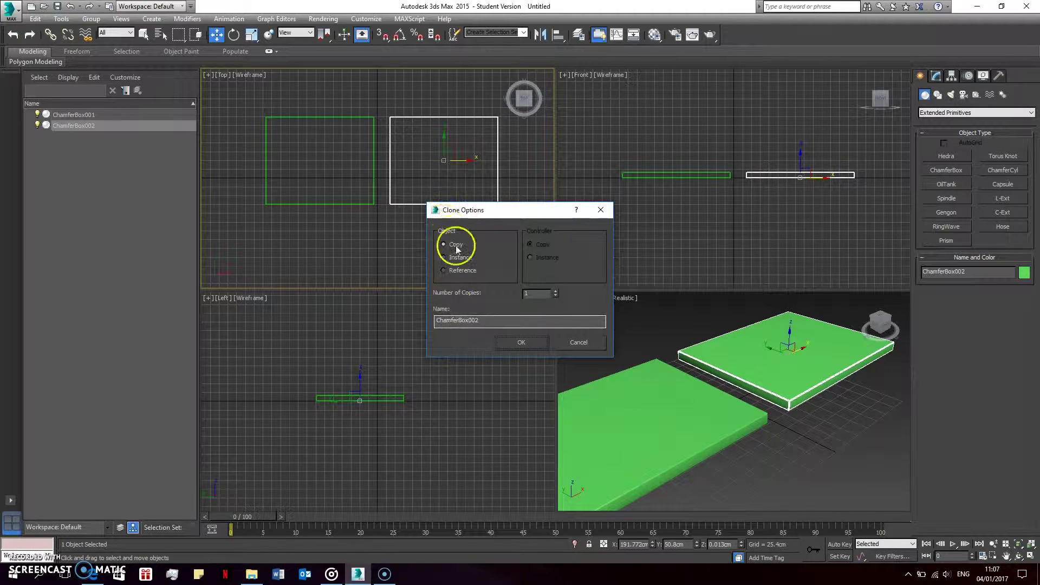
pyautogui.click(509, 340)
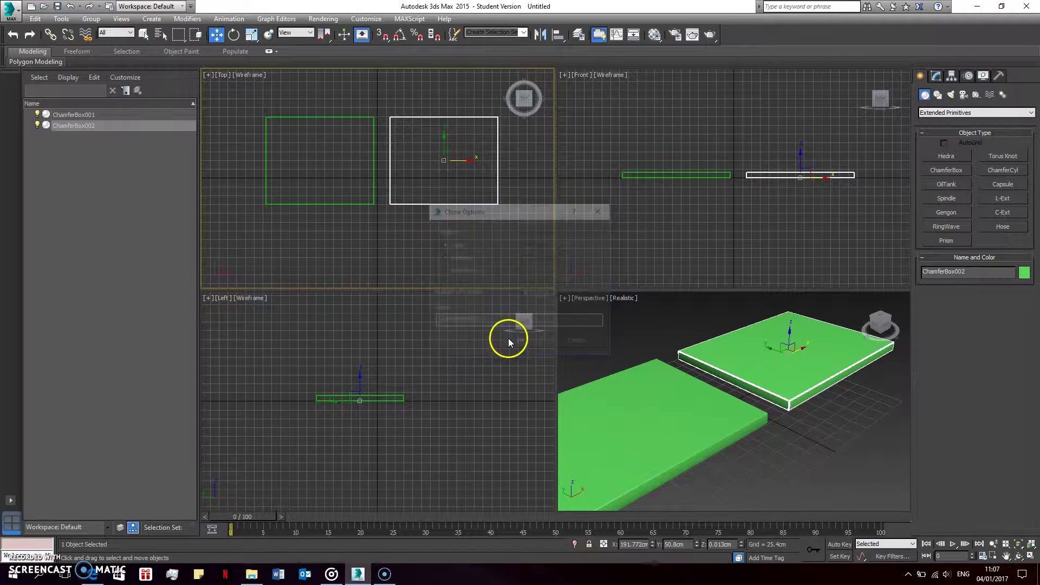
# Step: Try rotating the copied box freehand about its X axis and undo the rotation
pyautogui.press('e')
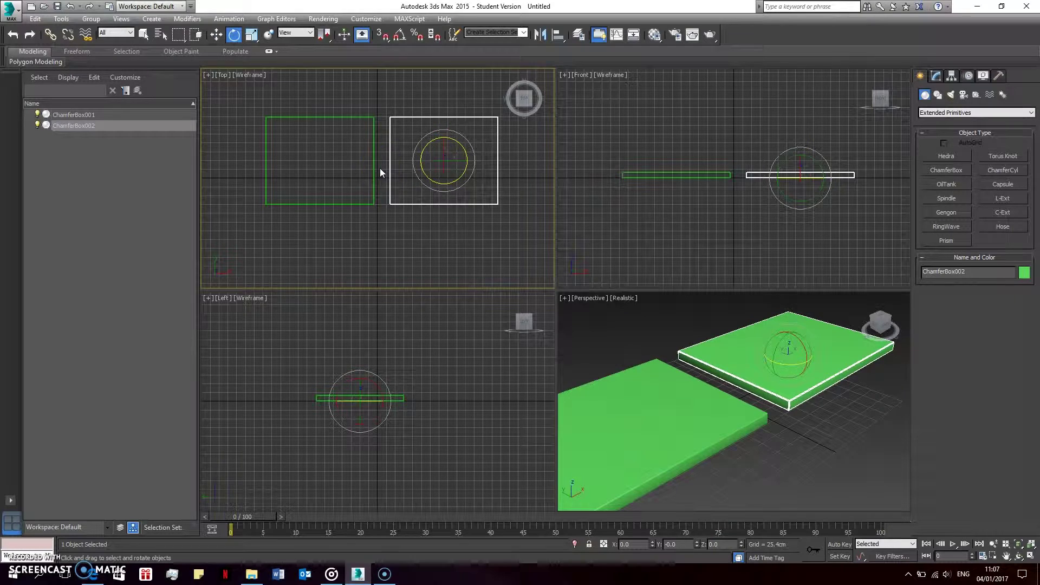
pyautogui.moveTo(443, 157)
pyautogui.mouseDown()
pyautogui.moveTo(440, 179)
pyautogui.moveTo(431, 155)
pyautogui.moveTo(420, 162)
pyautogui.moveTo(452, 116)
pyautogui.moveTo(438, 145)
pyautogui.mouseUp()
pyautogui.rightClick(438, 145)
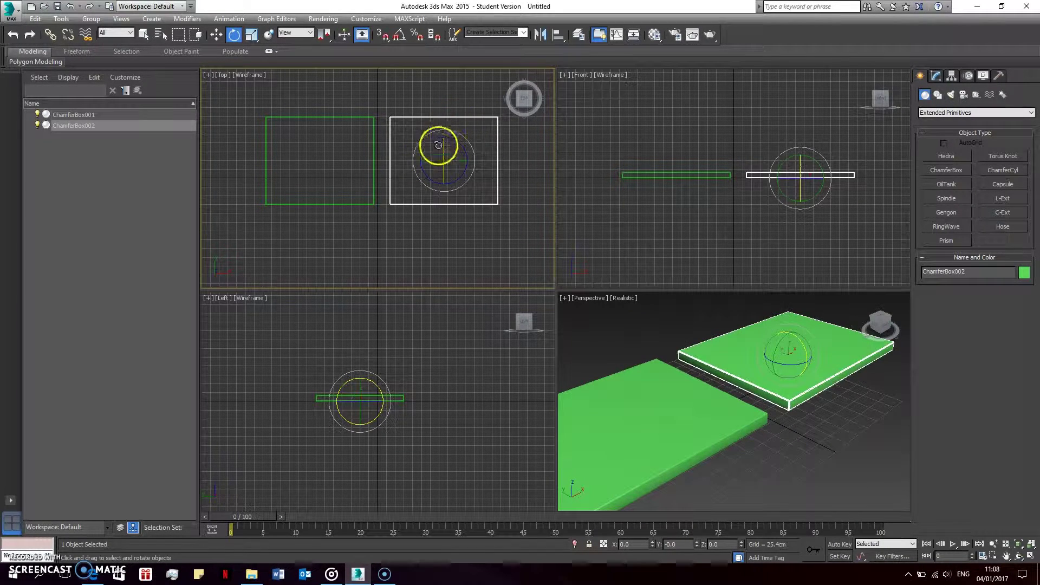
pyautogui.click(408, 264)
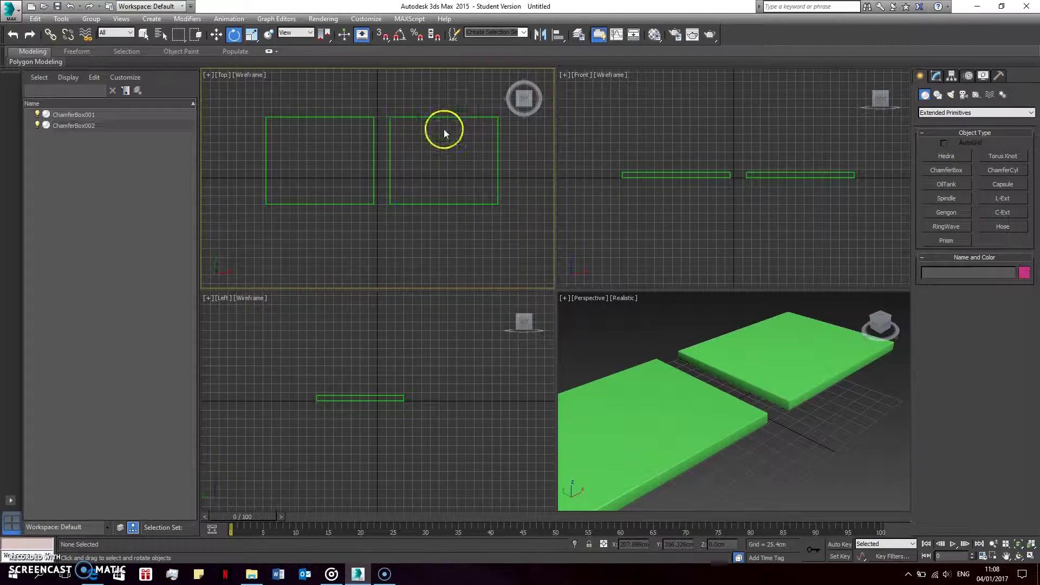
pyautogui.click(450, 119)
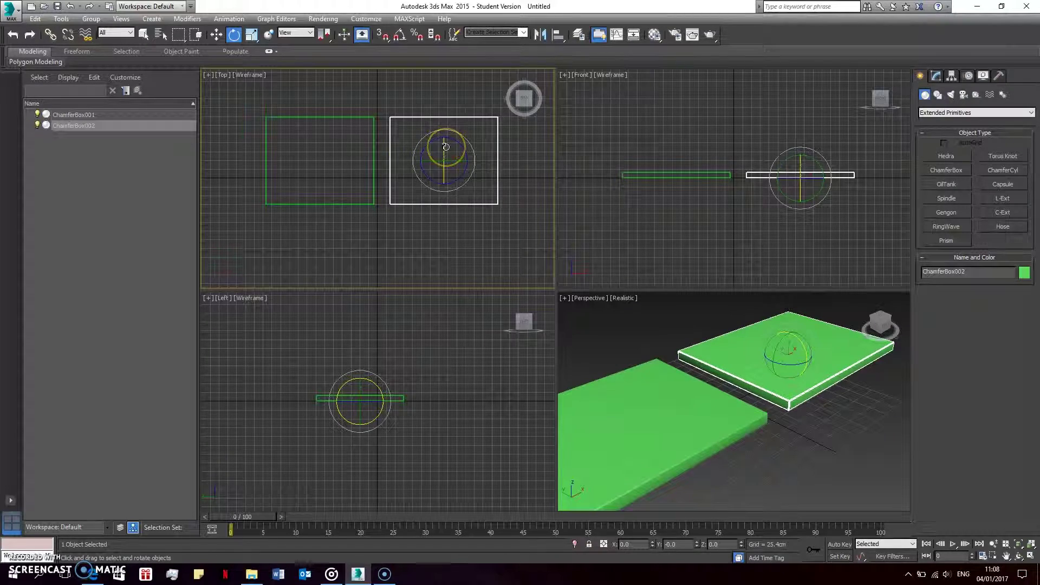
pyautogui.moveTo(446, 146); pyautogui.dragTo(449, 179)
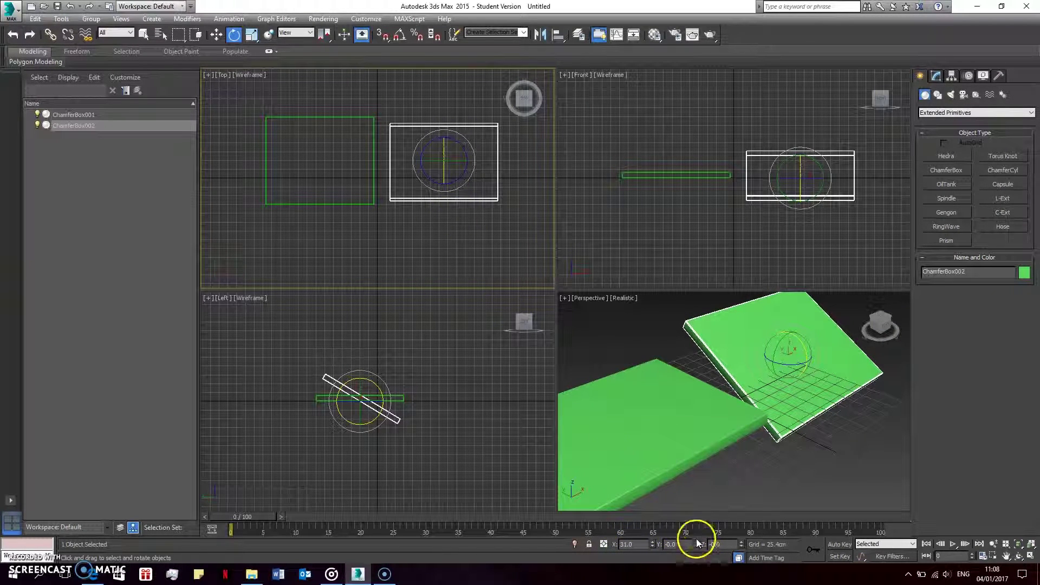
pyautogui.hotkey('ctrl', 'z')
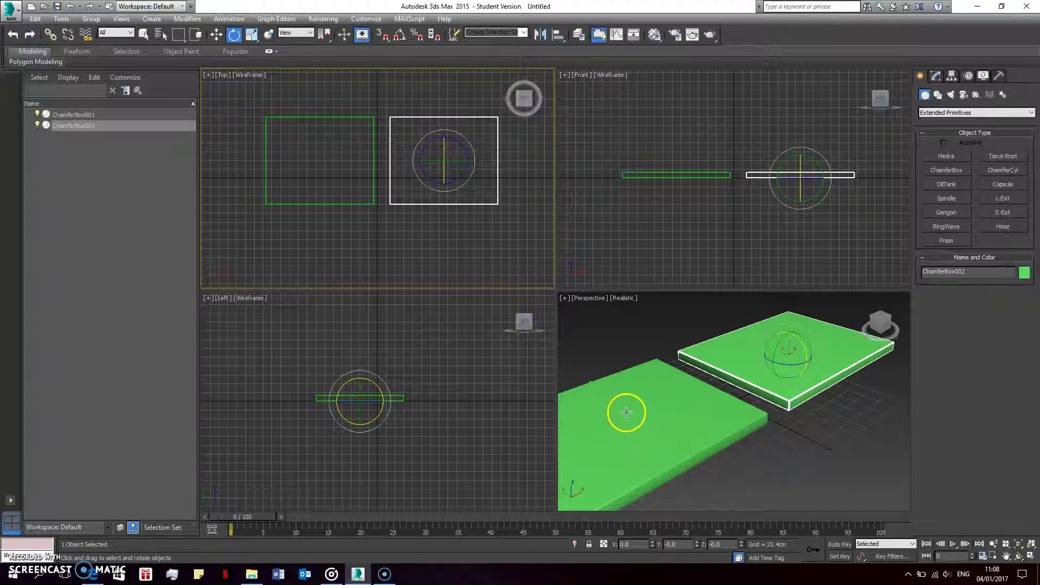
# Step: Set the copied box's X rotation to 90 degrees so it stands upright
pyautogui.doubleClick(628, 544)
pyautogui.write('90')
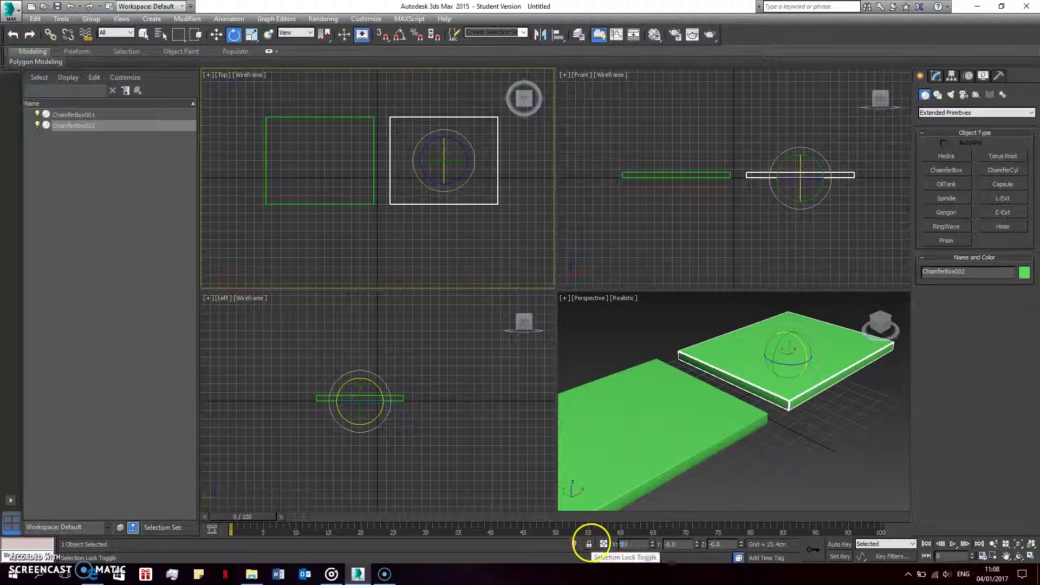
pyautogui.press('Return')
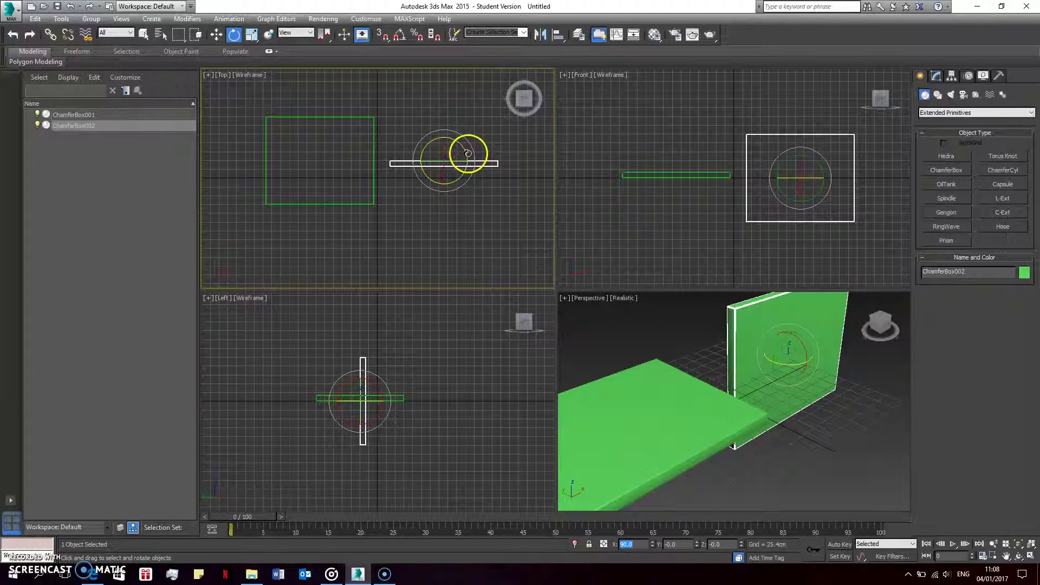
# Step: Move the upright box to the back edge of the flat box and raise it until their bottom edges line up
pyautogui.click(487, 145)
pyautogui.press('w')
pyautogui.click(454, 162)
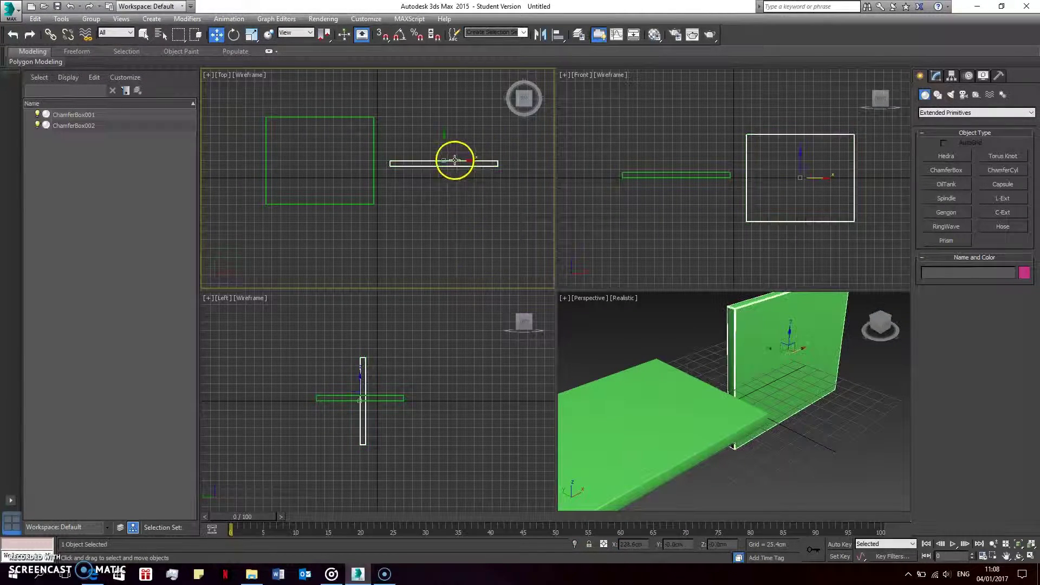
pyautogui.moveTo(457, 160); pyautogui.dragTo(322, 96)
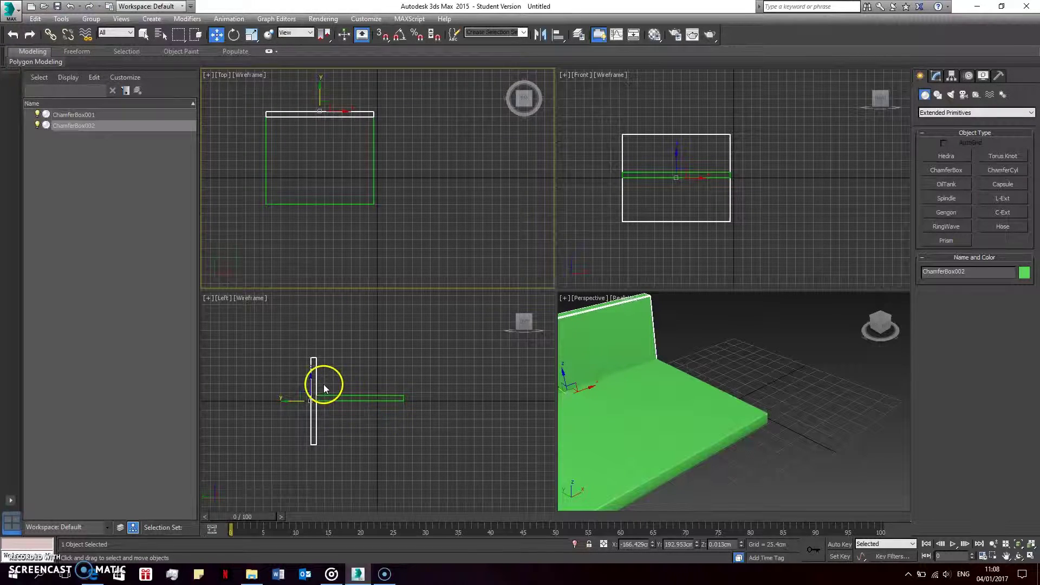
pyautogui.moveTo(311, 374); pyautogui.dragTo(314, 334)
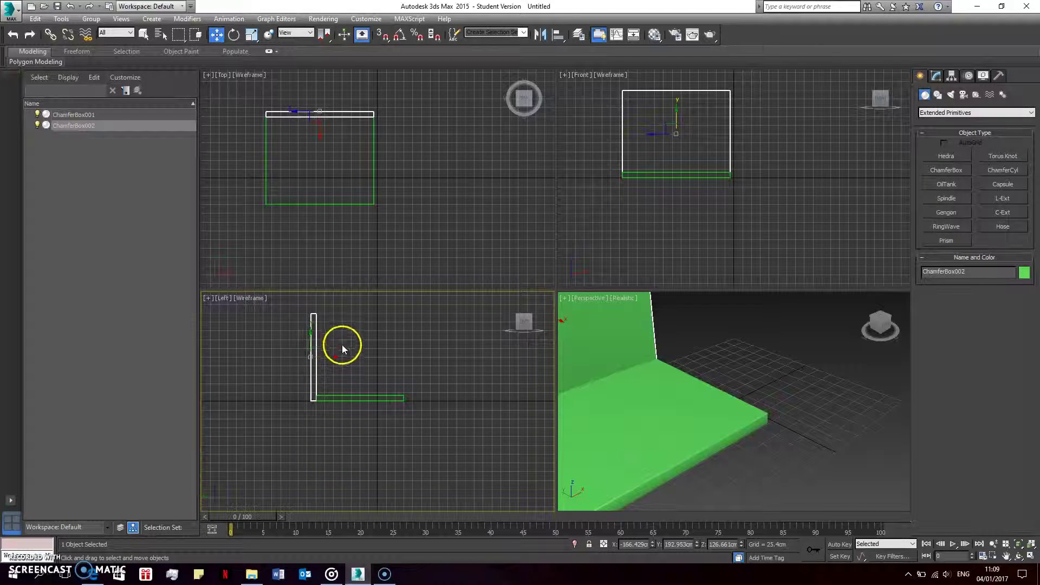
# Step: Nudge the upright box along Y so it slightly overlaps the flat box's back edge, then deselect it
pyautogui.scroll(3, 332, 383)
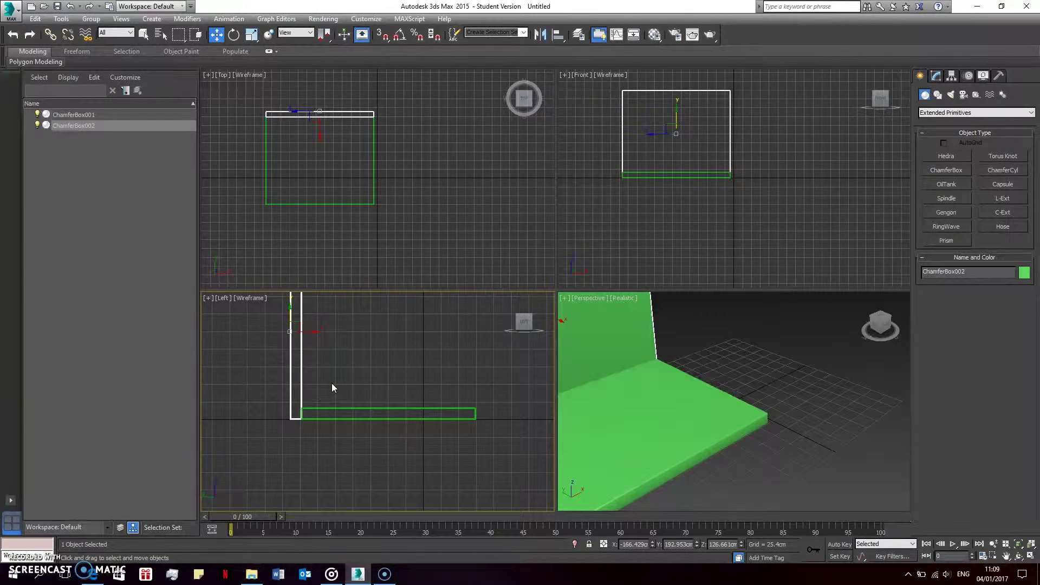
pyautogui.scroll(3, 326, 398)
pyautogui.moveTo(315, 410); pyautogui.dragTo(377, 418, button='middle')
pyautogui.scroll(4, 374, 418)
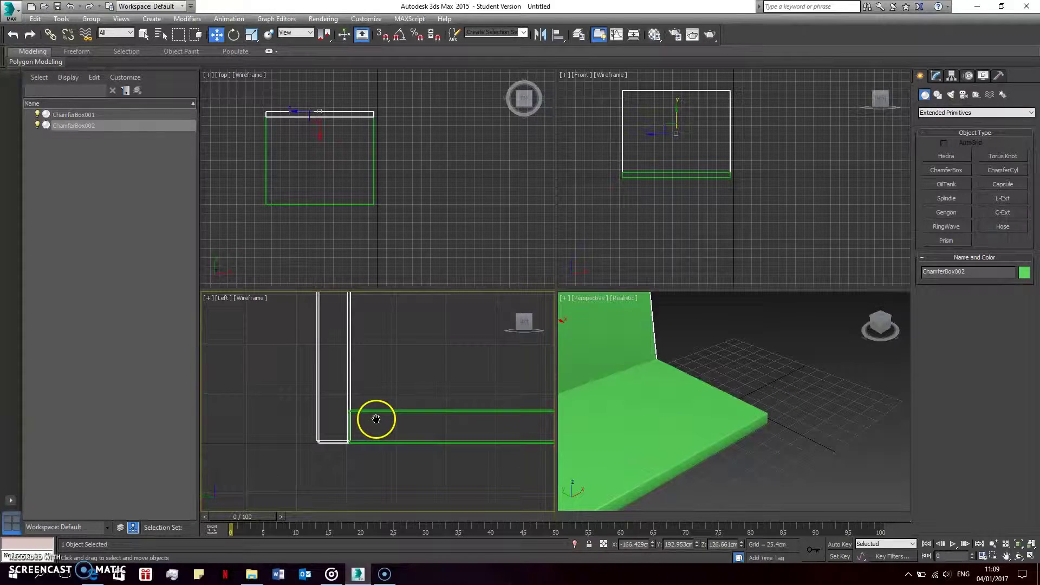
pyautogui.click(331, 111)
pyautogui.moveTo(325, 102); pyautogui.dragTo(317, 101)
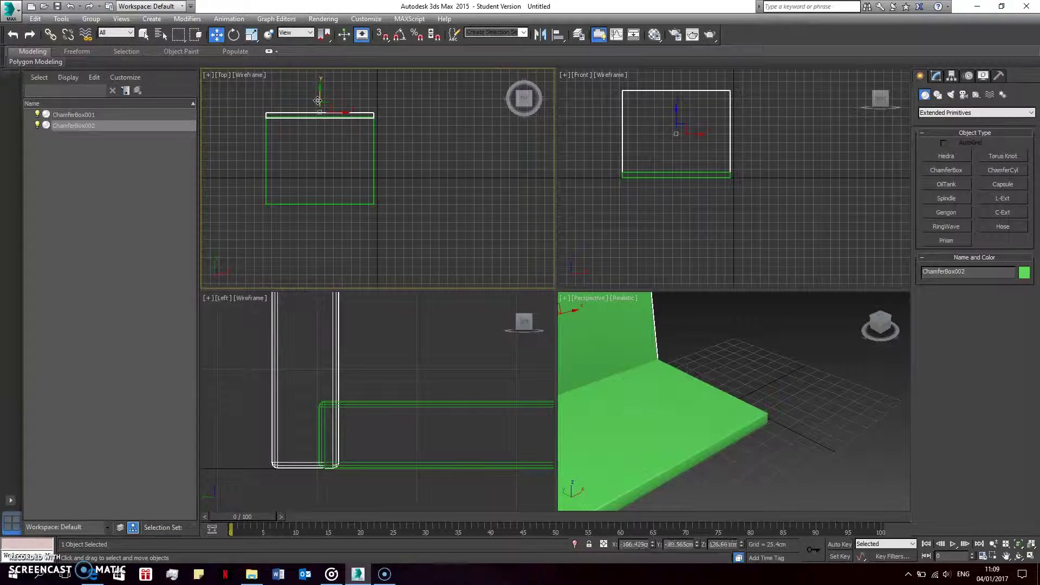
pyautogui.click(393, 357)
# Step: Convert the upright box to an Editable Poly
pyautogui.scroll(-3, 393, 373)
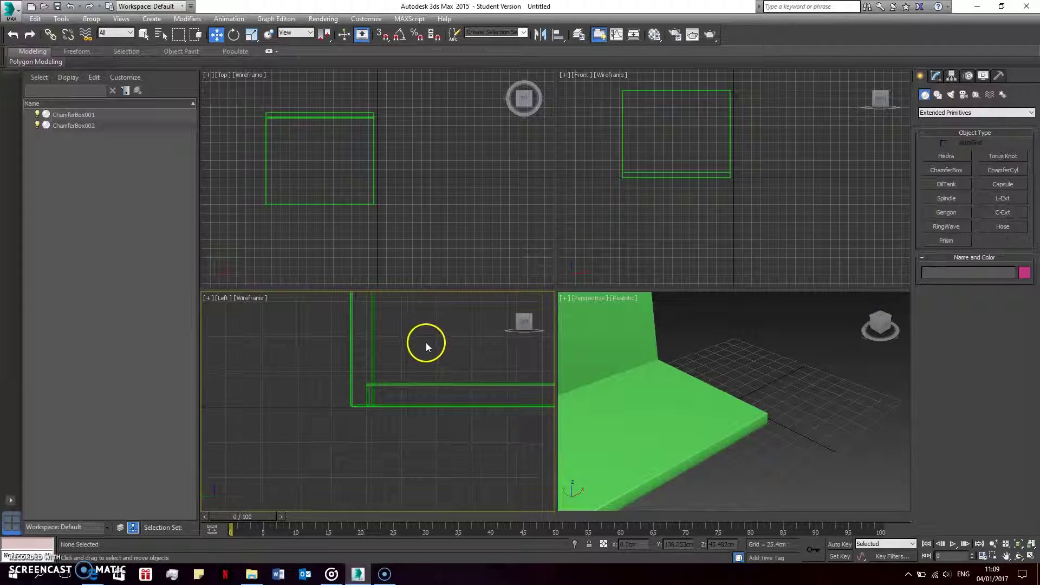
pyautogui.moveTo(425, 342); pyautogui.dragTo(295, 408, button='middle')
pyautogui.scroll(-2, 294, 408)
pyautogui.scroll(-3, 294, 408)
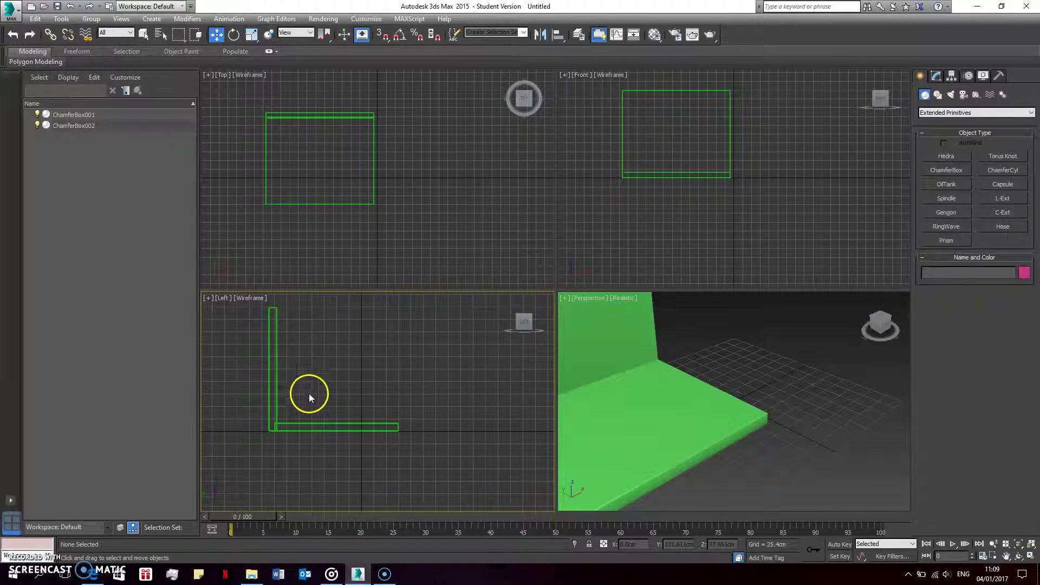
pyautogui.moveTo(262, 353); pyautogui.dragTo(309, 365)
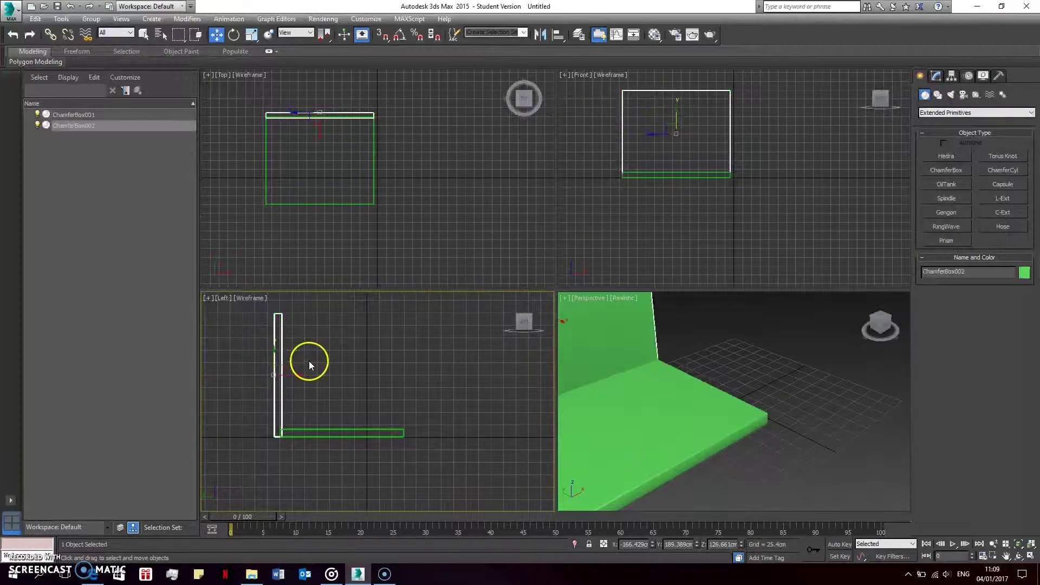
pyautogui.rightClick(280, 332)
pyautogui.moveTo(318, 440)
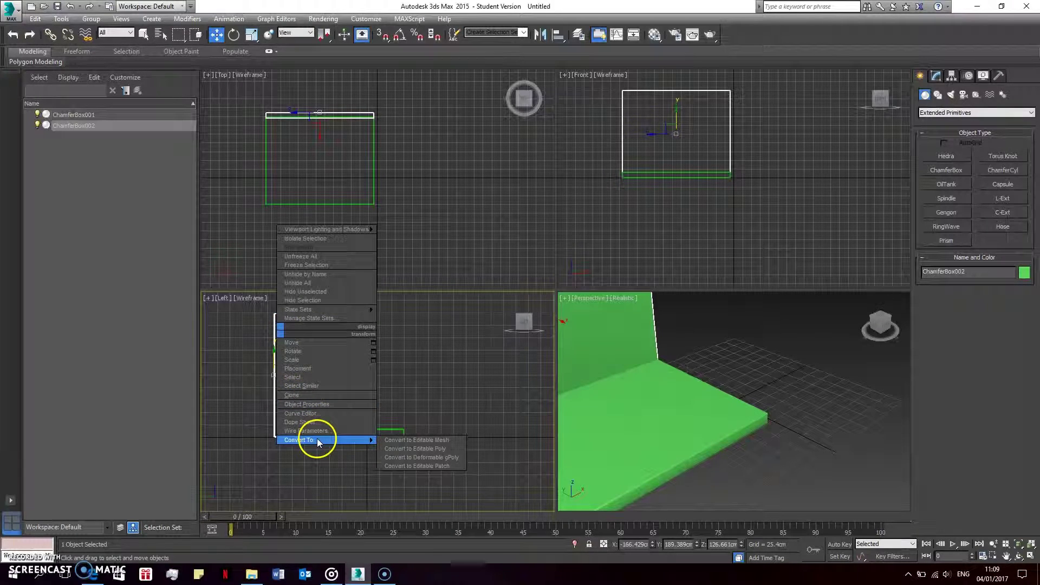
pyautogui.click(427, 451)
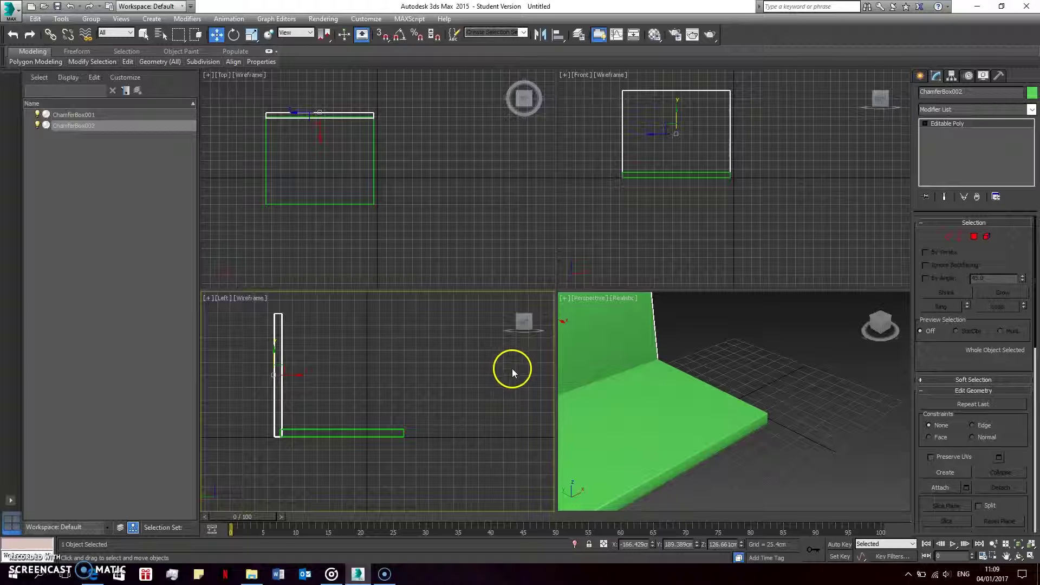
# Step: With the upright box selected, change the first Material Editor slot from Standard to an Architectural material
pyautogui.click(416, 347)
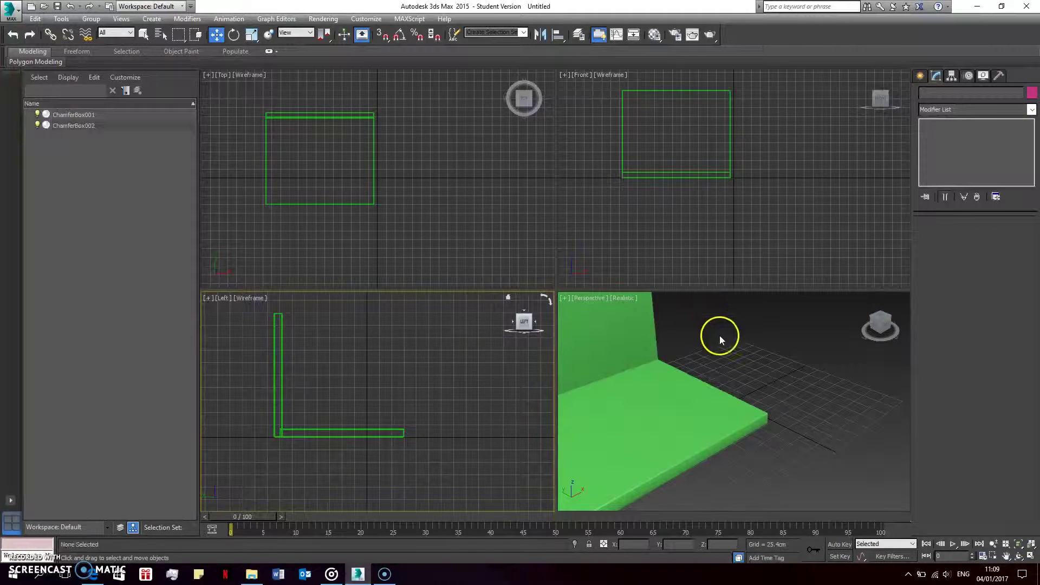
pyautogui.keyDown('alt'); pyautogui.moveTo(719, 336); pyautogui.dragTo(447, 321, button='middle'); pyautogui.keyUp('alt')
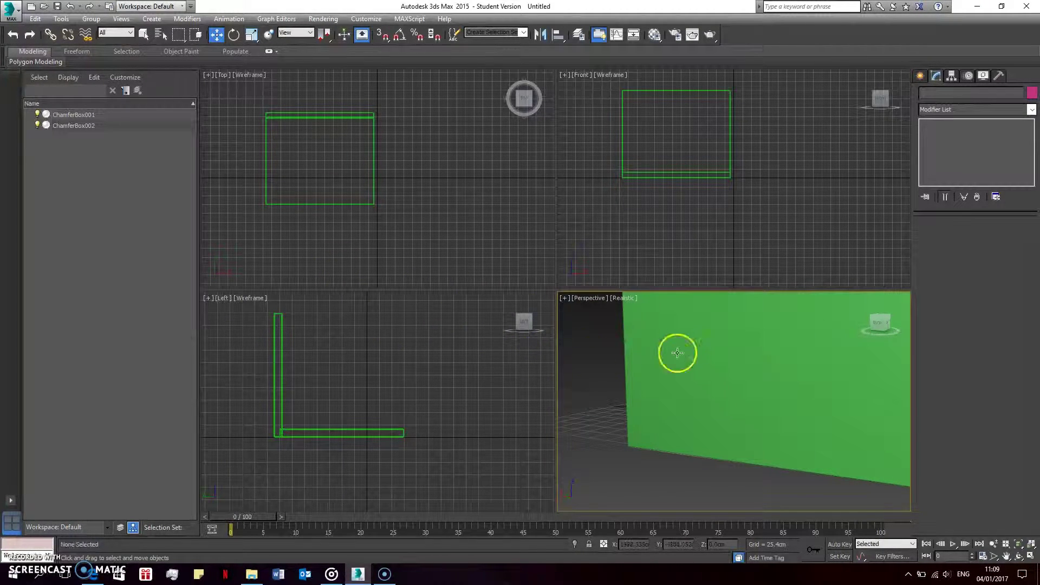
pyautogui.keyDown('alt'); pyautogui.moveTo(599, 369); pyautogui.dragTo(802, 375, button='middle'); pyautogui.keyUp('alt')
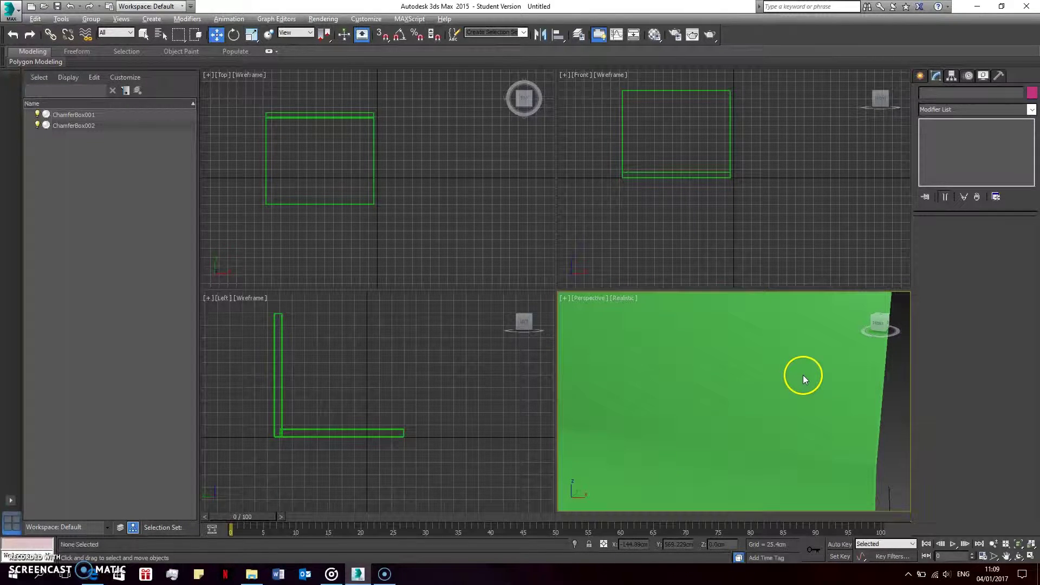
pyautogui.click(774, 364)
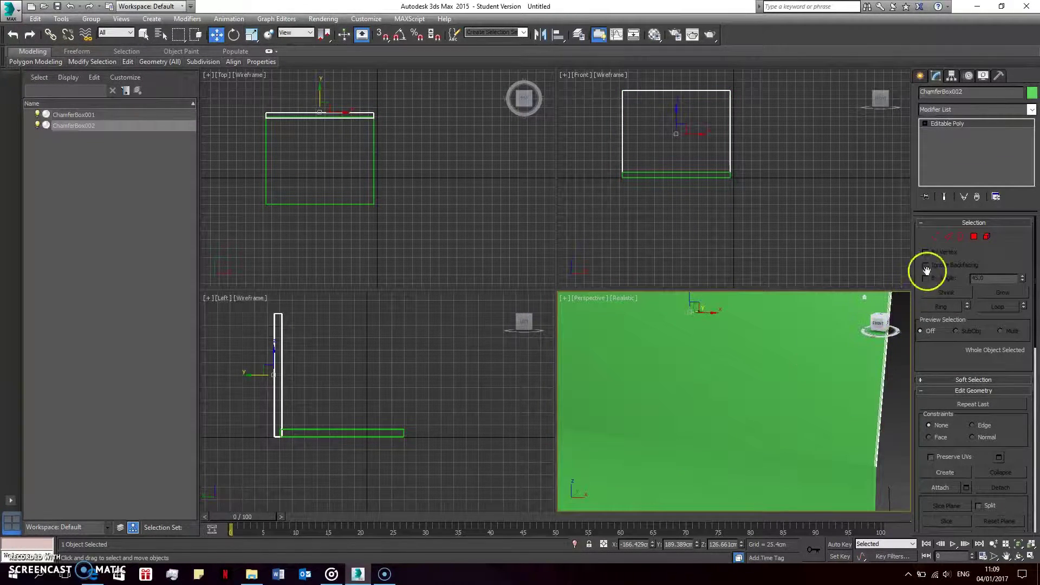
pyautogui.click(655, 35)
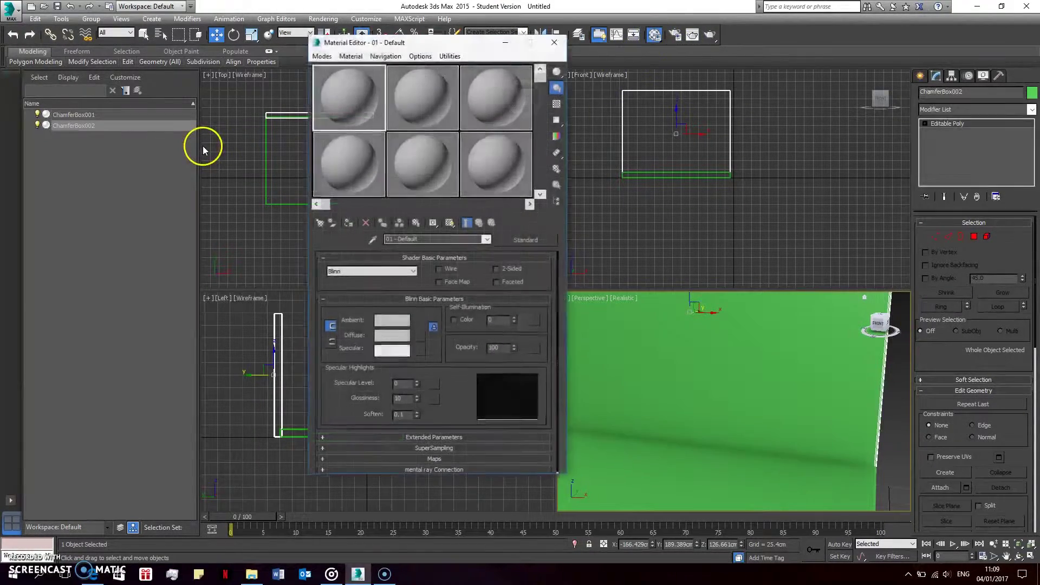
pyautogui.click(541, 239)
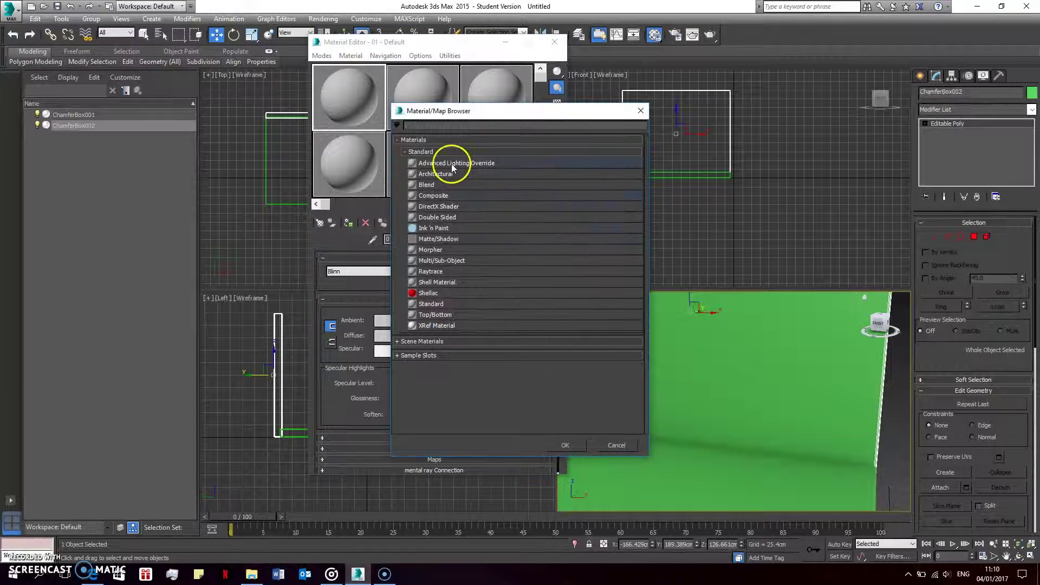
pyautogui.doubleClick(439, 173)
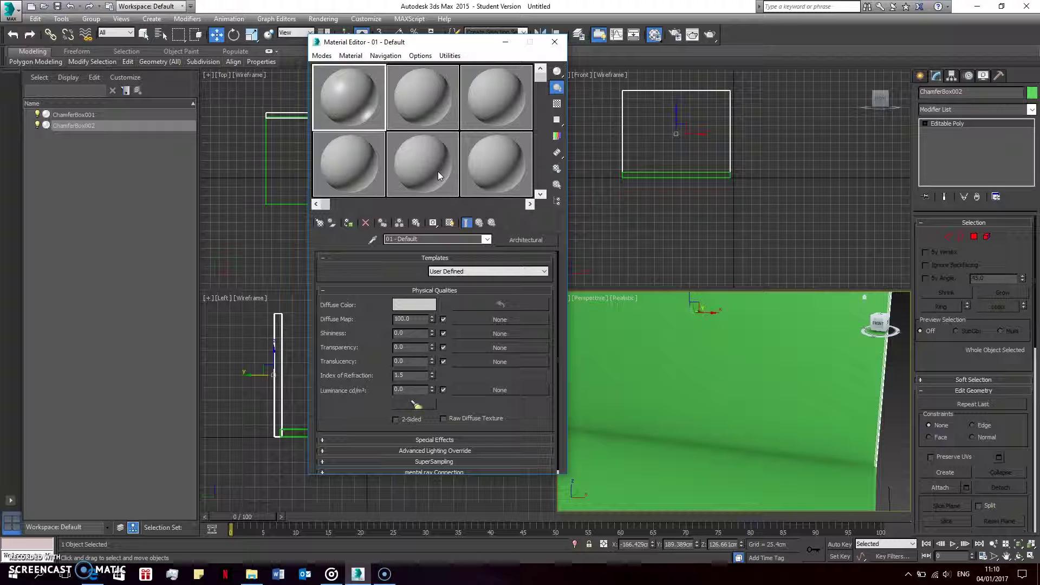
pyautogui.click(349, 107)
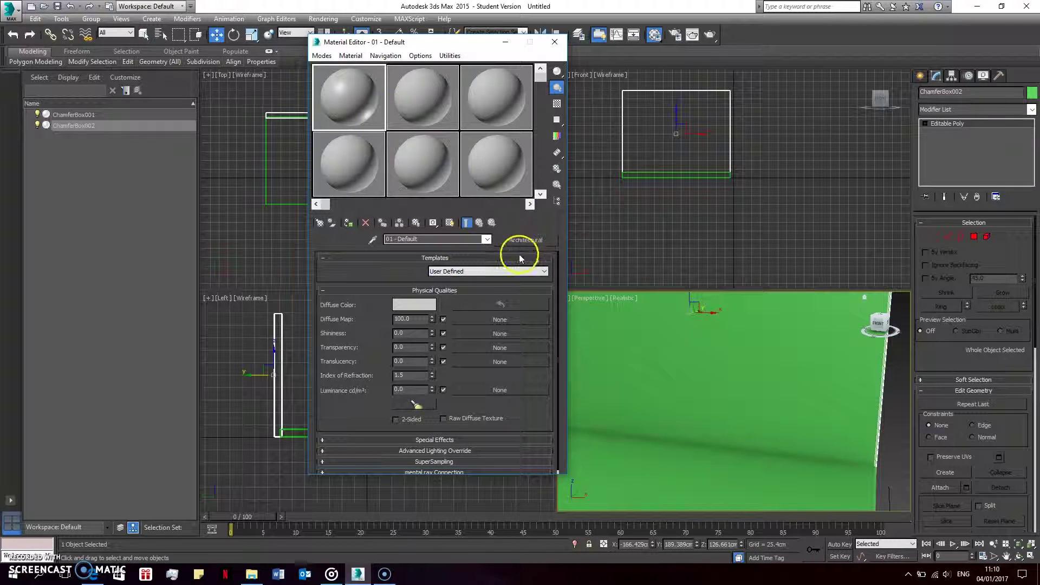
# Step: Set the first material to the Paint Gloss template with a black diffuse color and assign it to the upright box
pyautogui.click(486, 271)
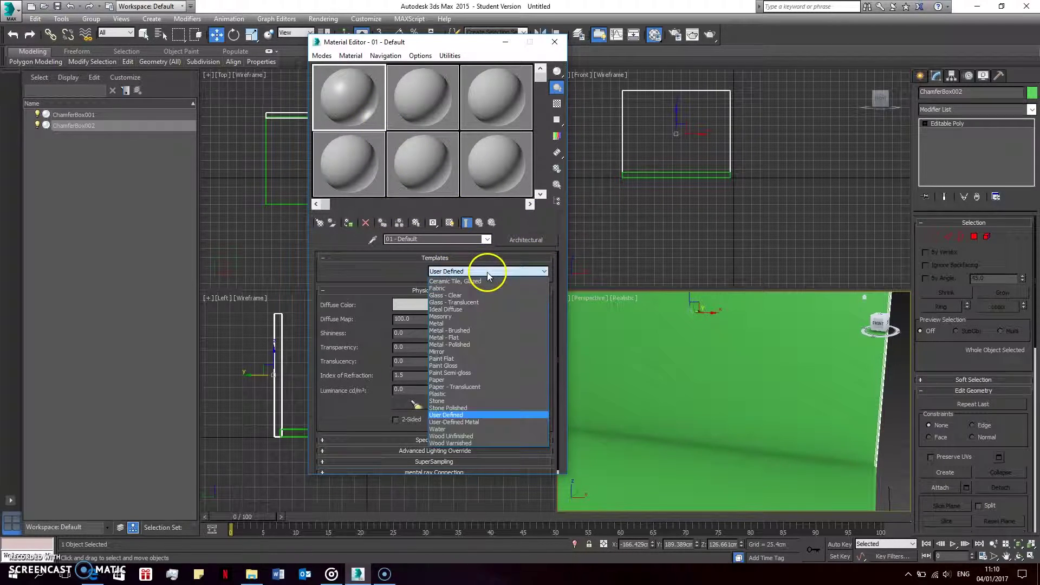
pyautogui.click(443, 366)
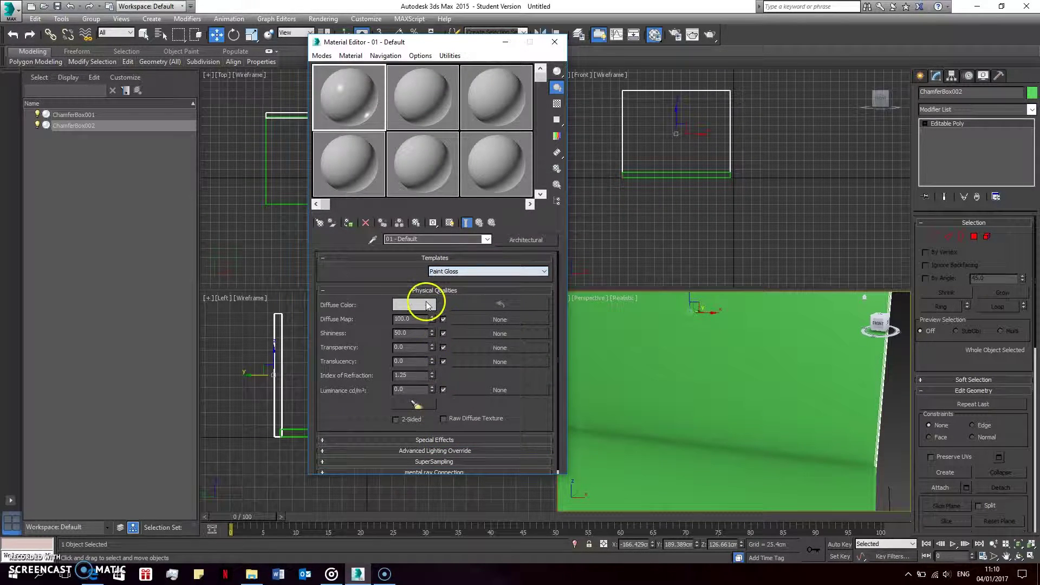
pyautogui.click(423, 304)
pyautogui.moveTo(356, 136); pyautogui.dragTo(359, 70)
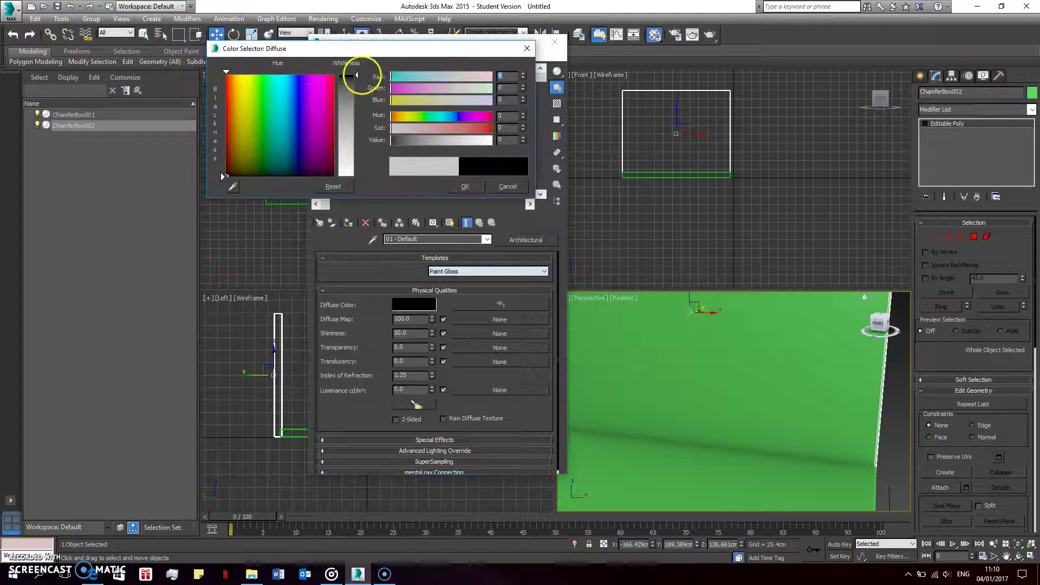
pyautogui.click(455, 182)
pyautogui.moveTo(349, 120); pyautogui.dragTo(708, 378)
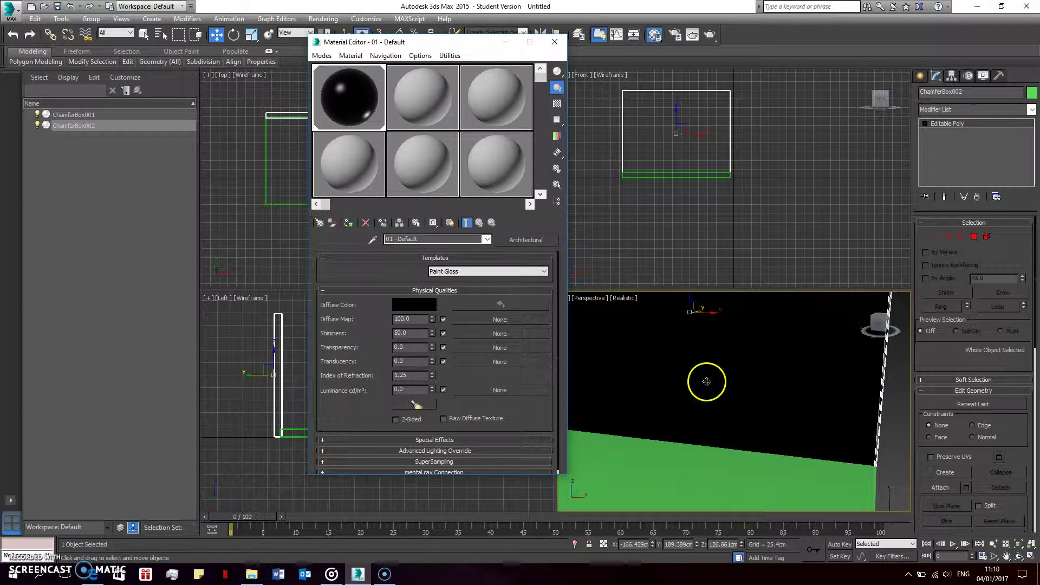
# Step: Select the upright box's large front polygon and turn on viewport shading for the black material
pyautogui.click(973, 236)
pyautogui.click(664, 364)
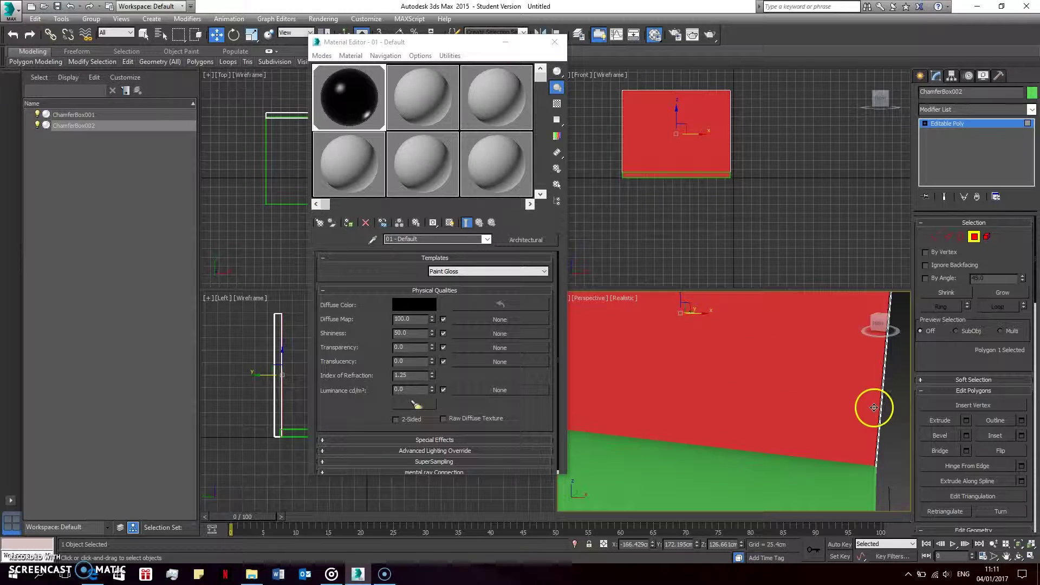
pyautogui.keyDown('alt'); pyautogui.moveTo(898, 408); pyautogui.dragTo(804, 415, button='middle'); pyautogui.keyUp('alt')
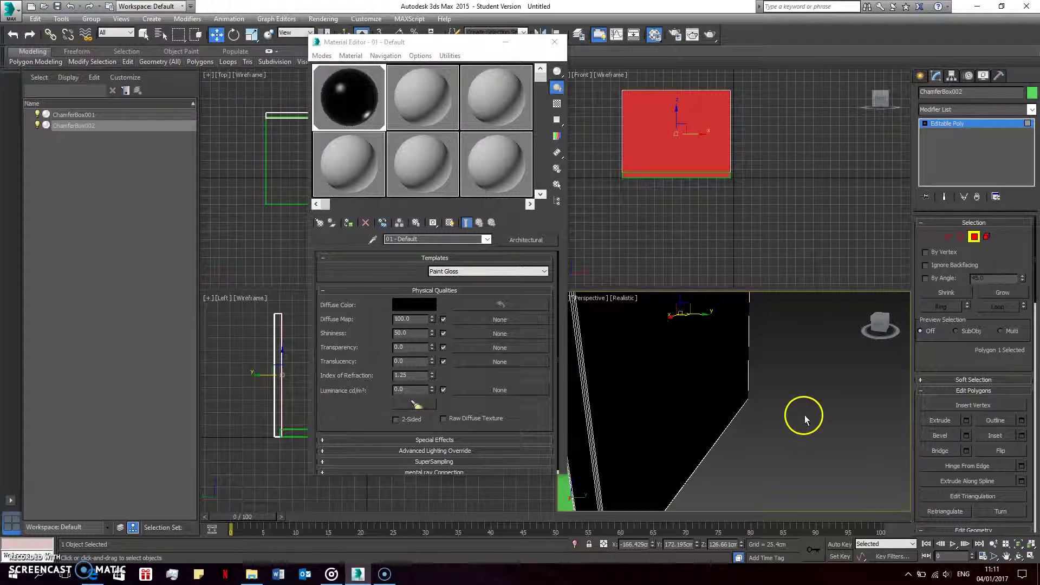
pyautogui.click(449, 223)
pyautogui.keyDown('alt'); pyautogui.moveTo(713, 440); pyautogui.dragTo(755, 427, button='middle'); pyautogui.keyUp('alt')
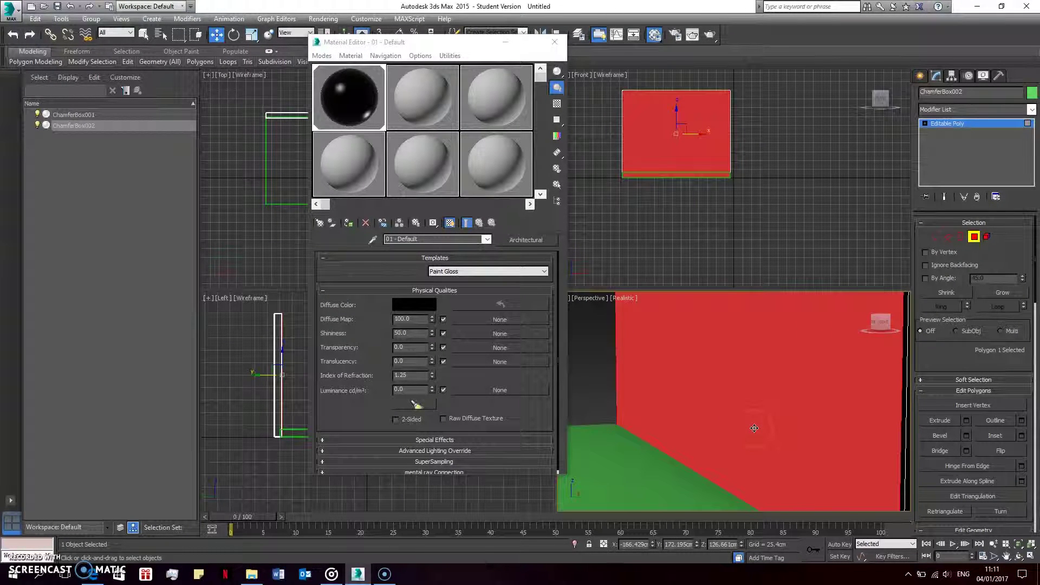
# Step: Move the selected front polygon slightly back along Y, into the upright box, to Y about 178.1 cm
pyautogui.scroll(-3, 754, 428)
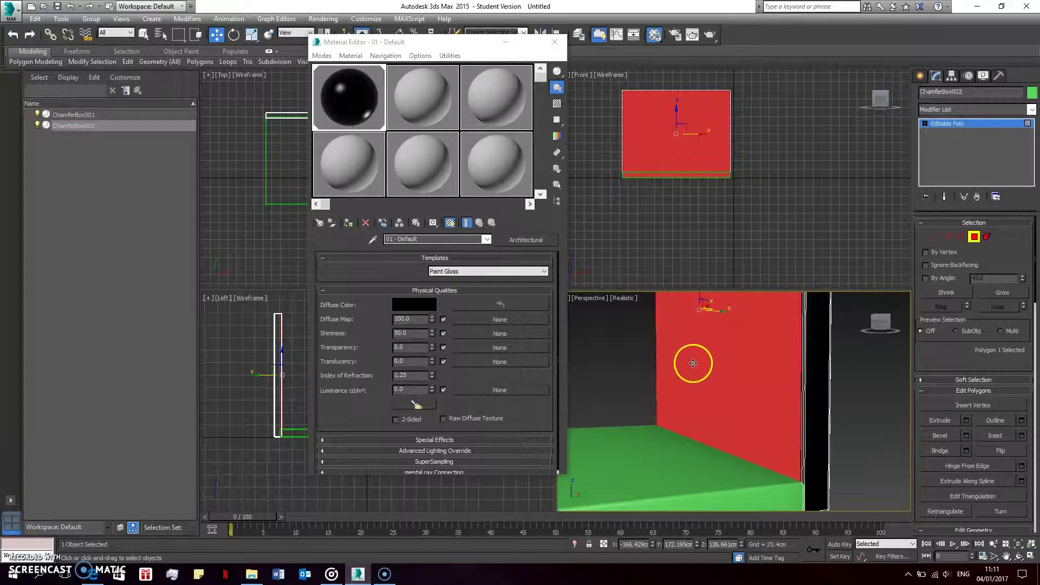
pyautogui.keyDown('alt'); pyautogui.moveTo(692, 363); pyautogui.dragTo(821, 404, button='middle'); pyautogui.keyUp('alt')
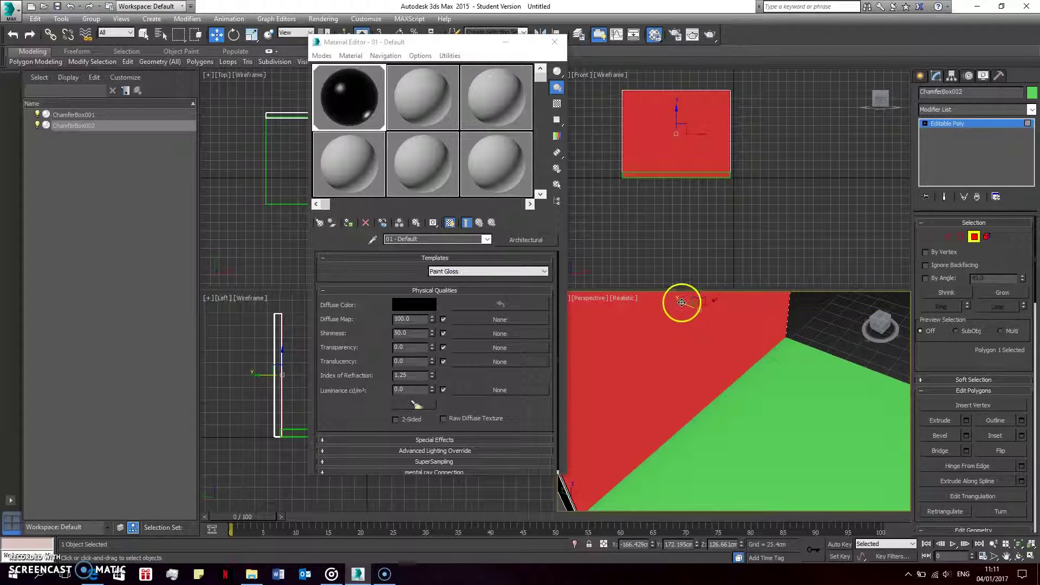
pyautogui.moveTo(681, 302); pyautogui.dragTo(670, 300)
pyautogui.click(821, 351)
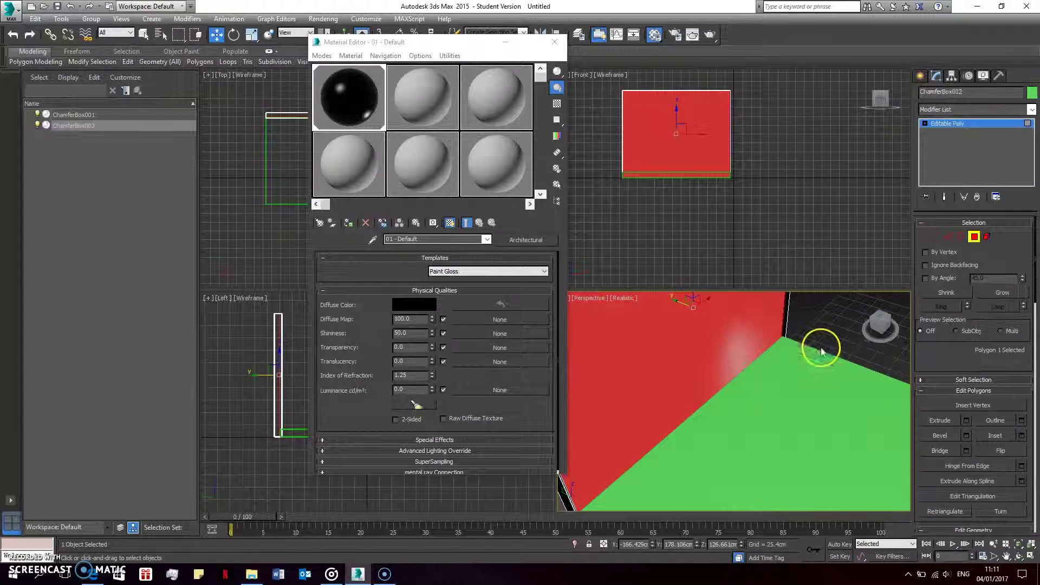
# Step: Load Windows-10-desktop.jpg from the desktop's 3d folder as a Bitmap diffuse map on the second slot's material
pyautogui.click(422, 108)
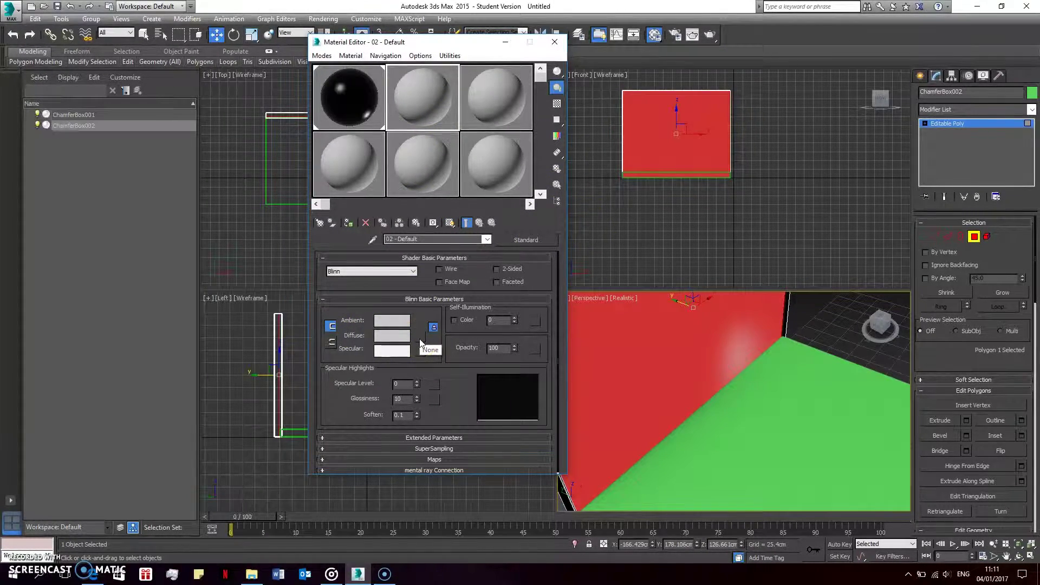
pyautogui.click(420, 338)
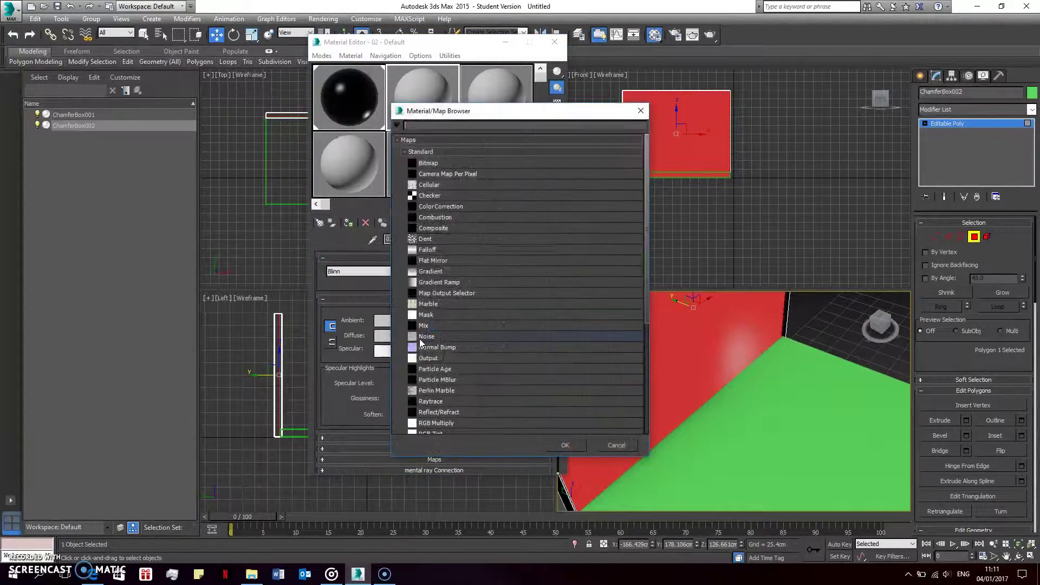
pyautogui.doubleClick(493, 163)
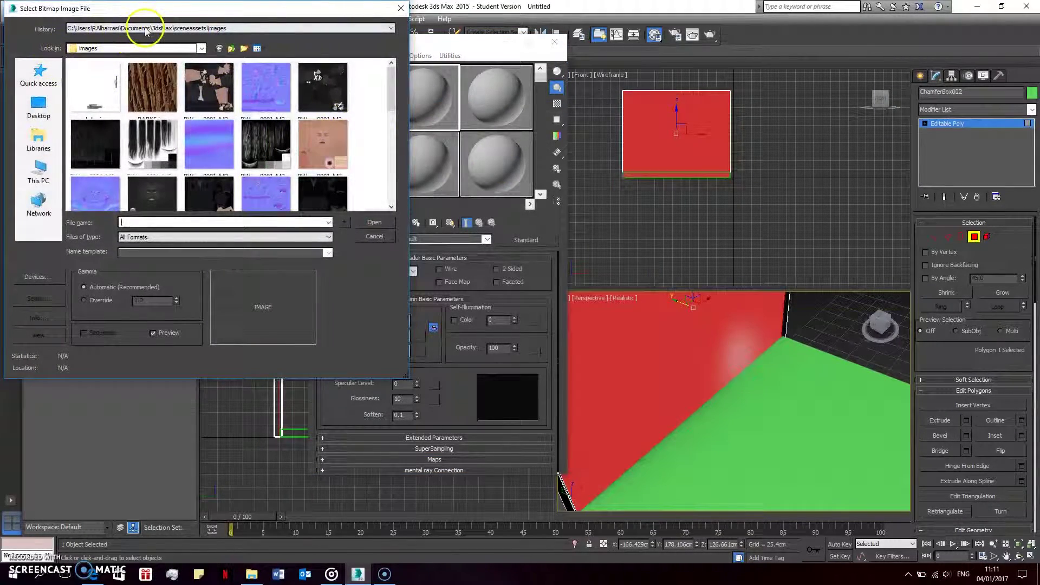
pyautogui.click(145, 30)
pyautogui.click(143, 30)
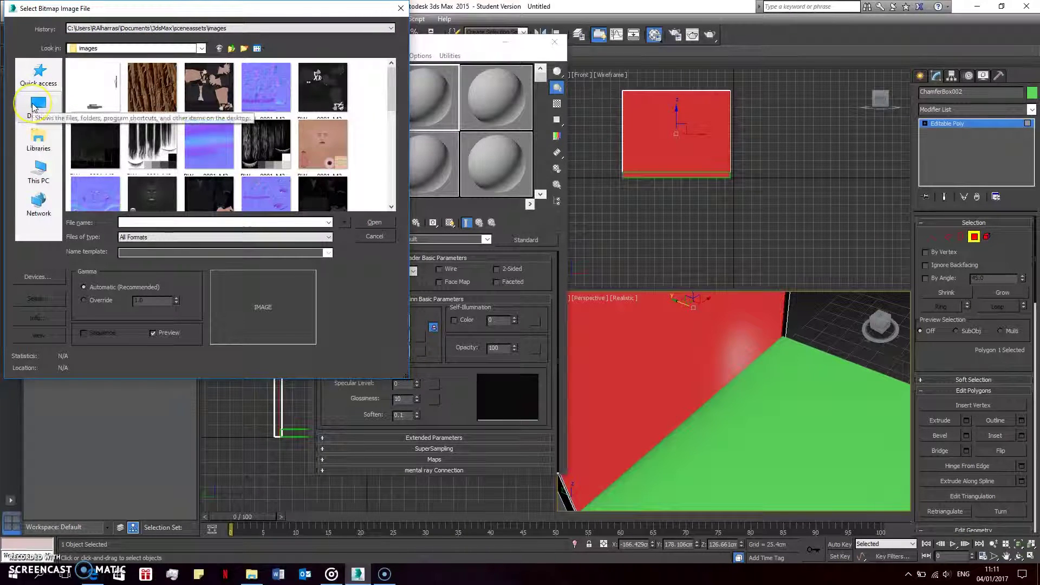
pyautogui.click(33, 108)
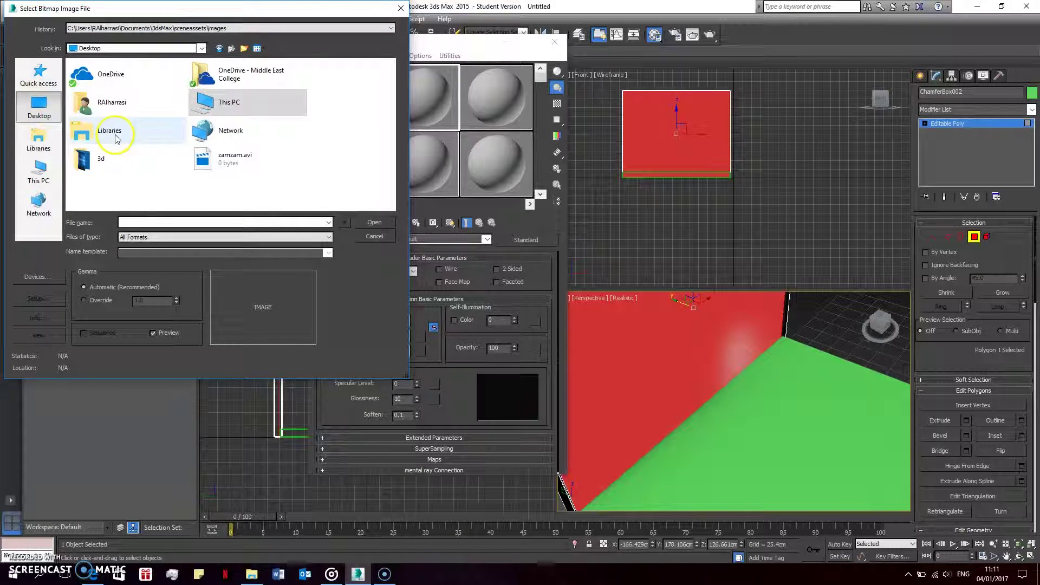
pyautogui.doubleClick(125, 157)
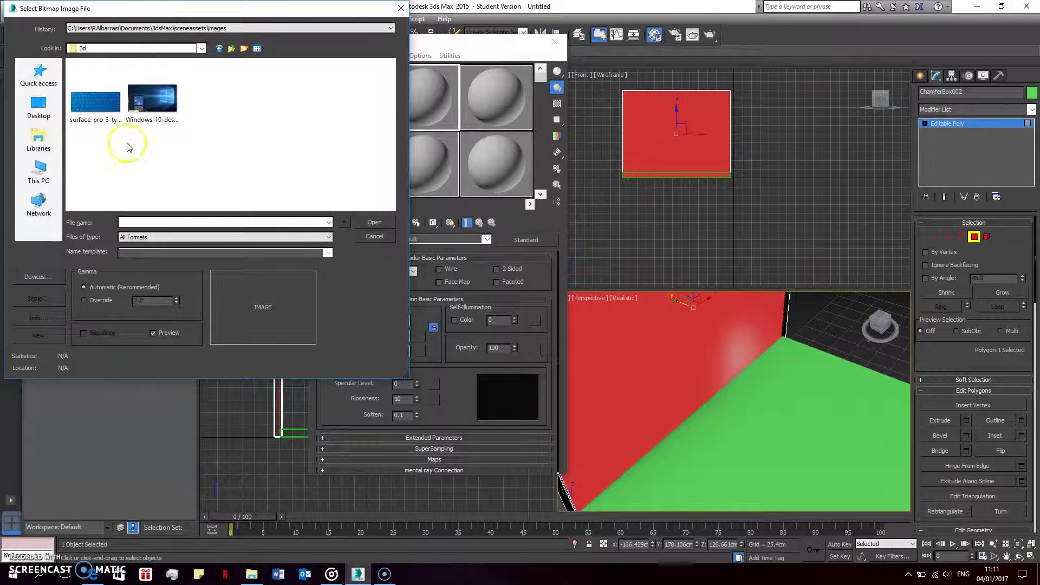
pyautogui.doubleClick(158, 102)
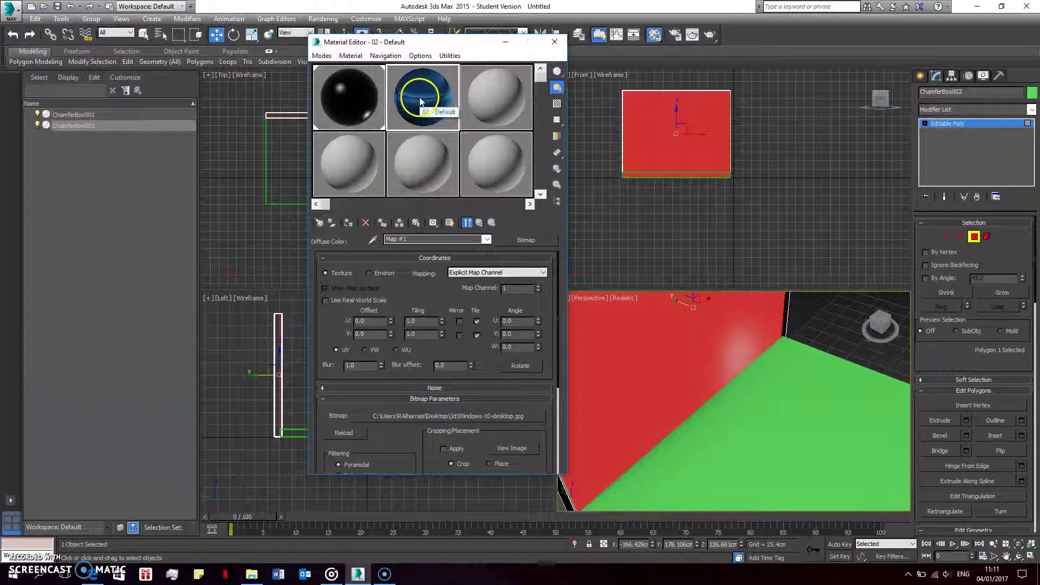
# Step: Apply the desktop-image material to the upright box's selected front polygon and show its map in the viewport
pyautogui.moveTo(420, 101); pyautogui.dragTo(652, 343)
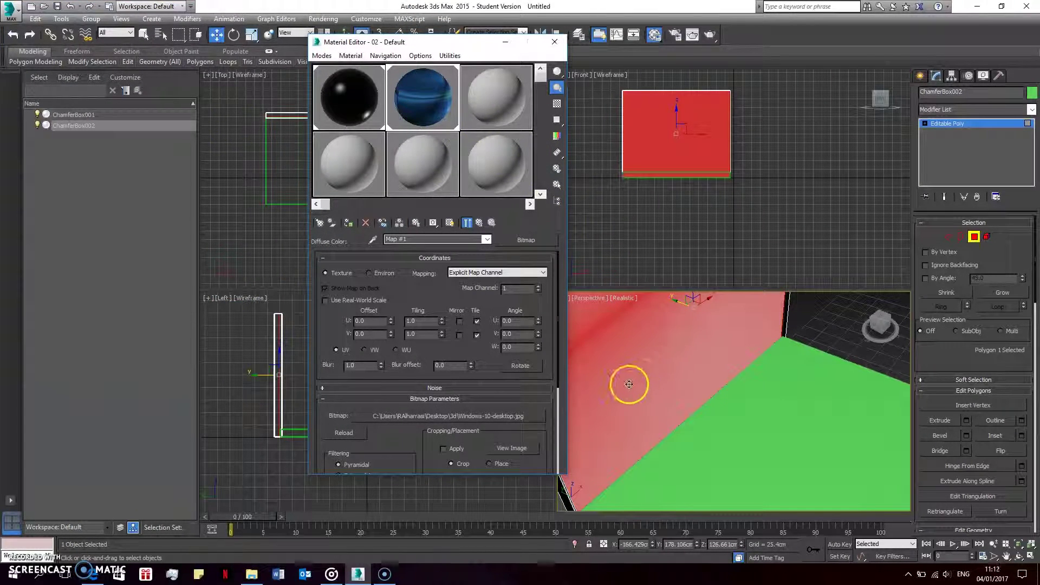
pyautogui.click(449, 223)
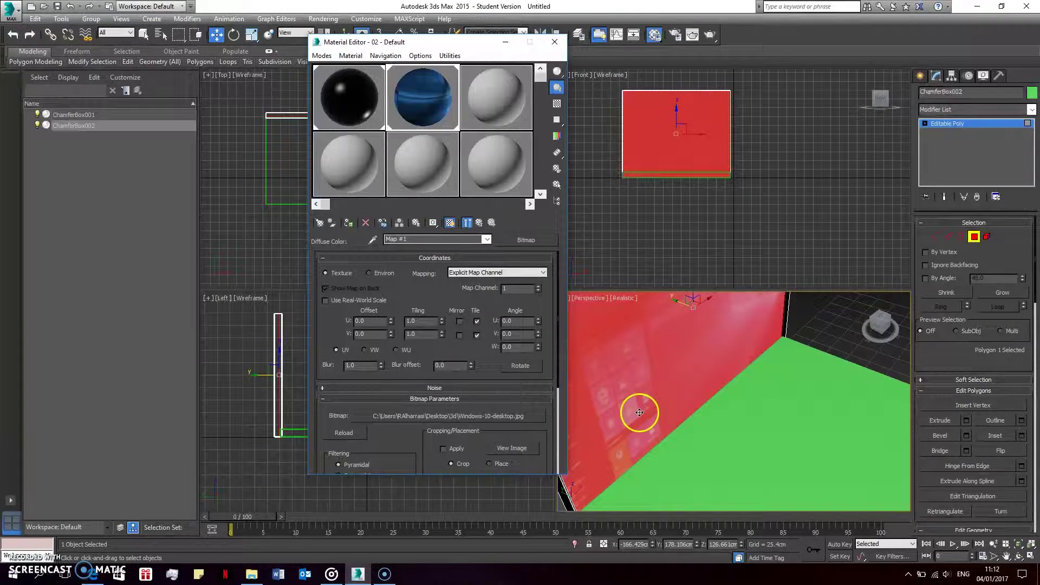
pyautogui.keyDown('alt'); pyautogui.moveTo(640, 413); pyautogui.dragTo(662, 376, button='middle'); pyautogui.keyUp('alt')
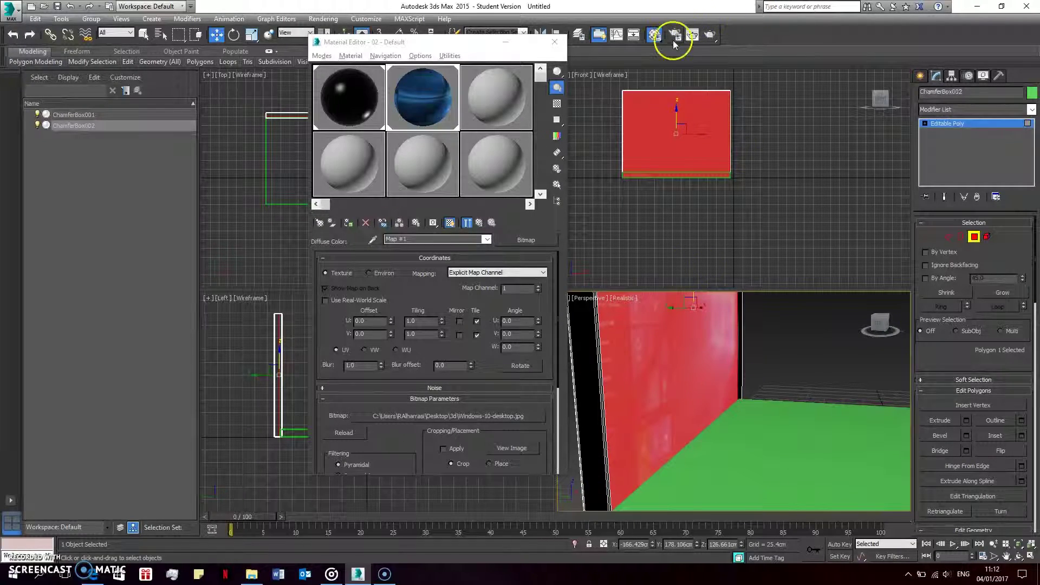
# Step: Render the Perspective view to check the image on the upright box's front face, and close the render
pyautogui.click(708, 33)
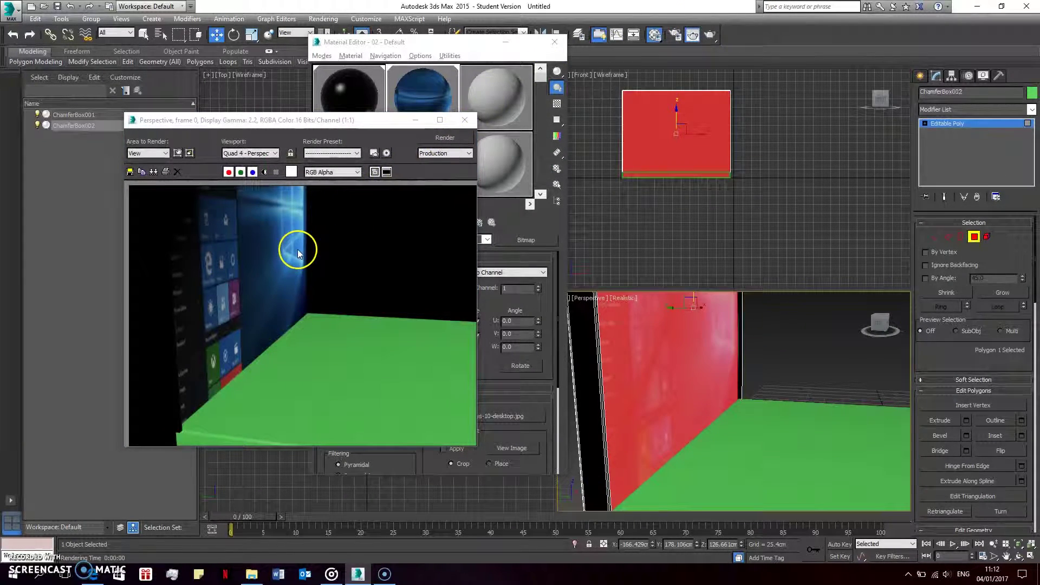
pyautogui.click(464, 120)
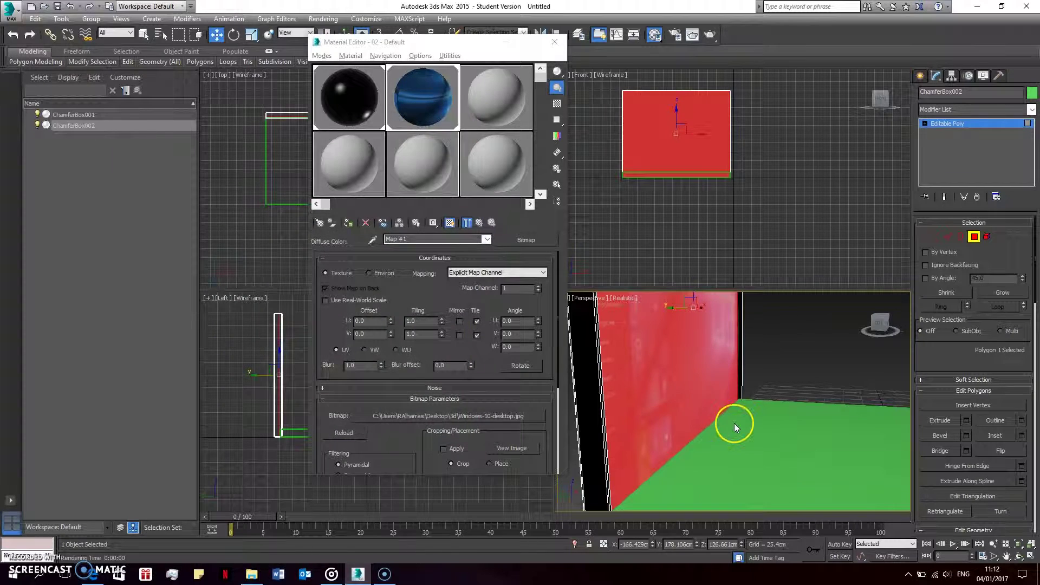
pyautogui.keyDown('alt'); pyautogui.moveTo(733, 423); pyautogui.dragTo(599, 390, button='middle'); pyautogui.keyUp('alt')
# Step: Load surface-pro-3-type-cover-keyboard.png as a Bitmap diffuse map on the third slot's material
pyautogui.click(518, 93)
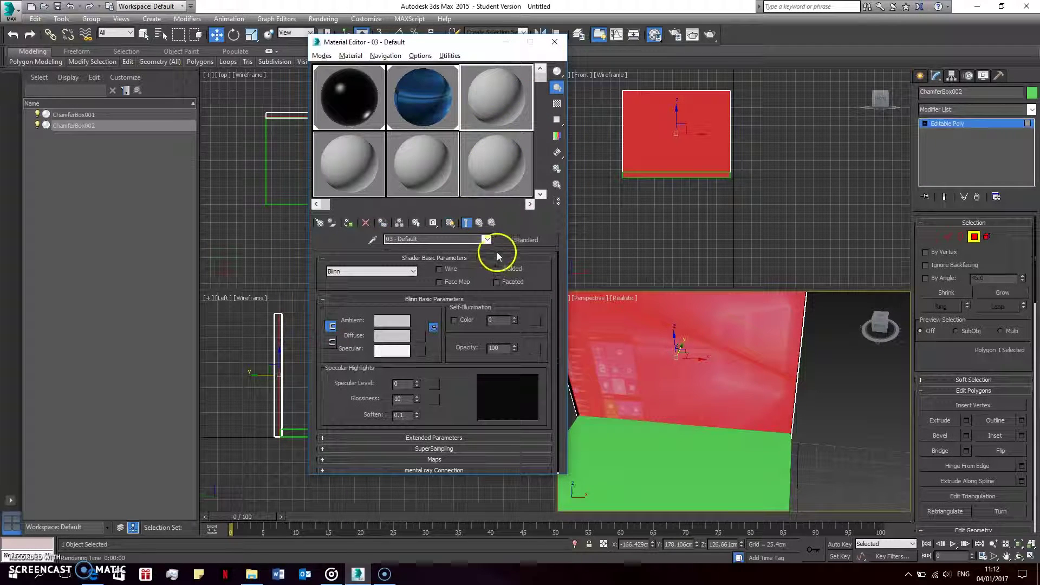
pyautogui.click(416, 335)
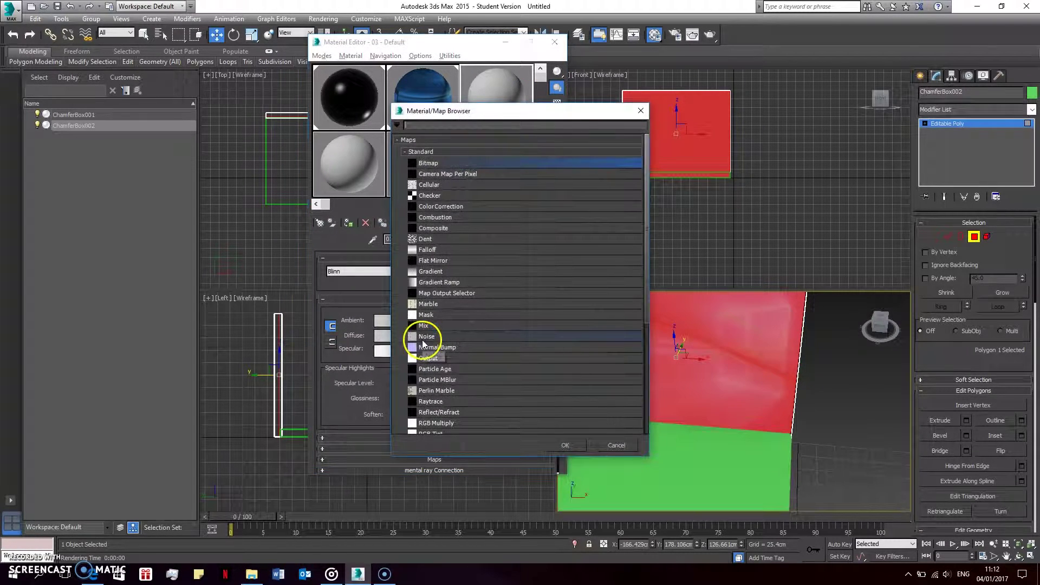
pyautogui.doubleClick(427, 161)
pyautogui.doubleClick(102, 102)
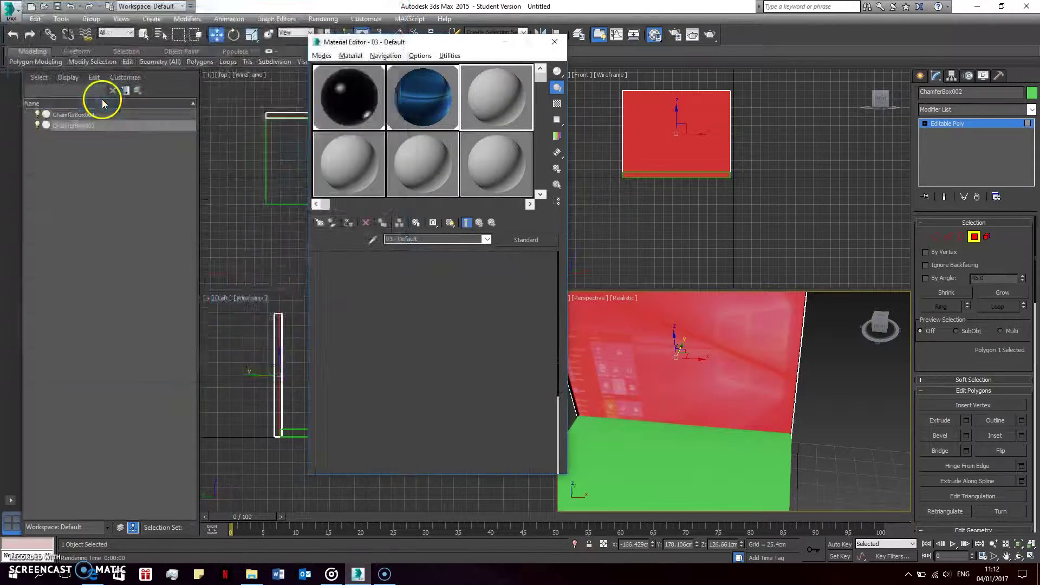
# Step: Leave polygon editing on the upright box, then select the flat box and convert it to an Editable Poly
pyautogui.click(744, 457)
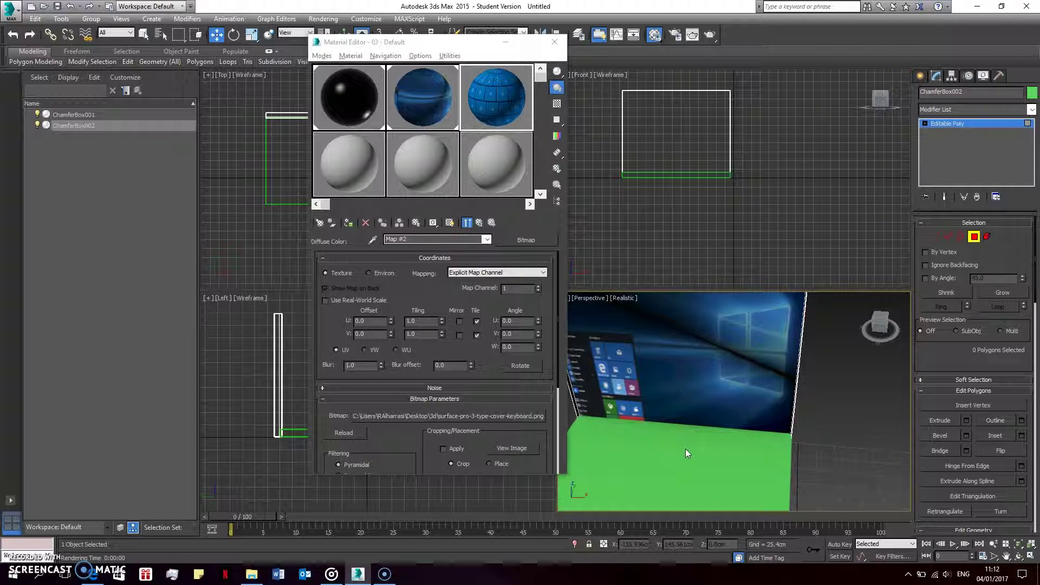
pyautogui.click(919, 76)
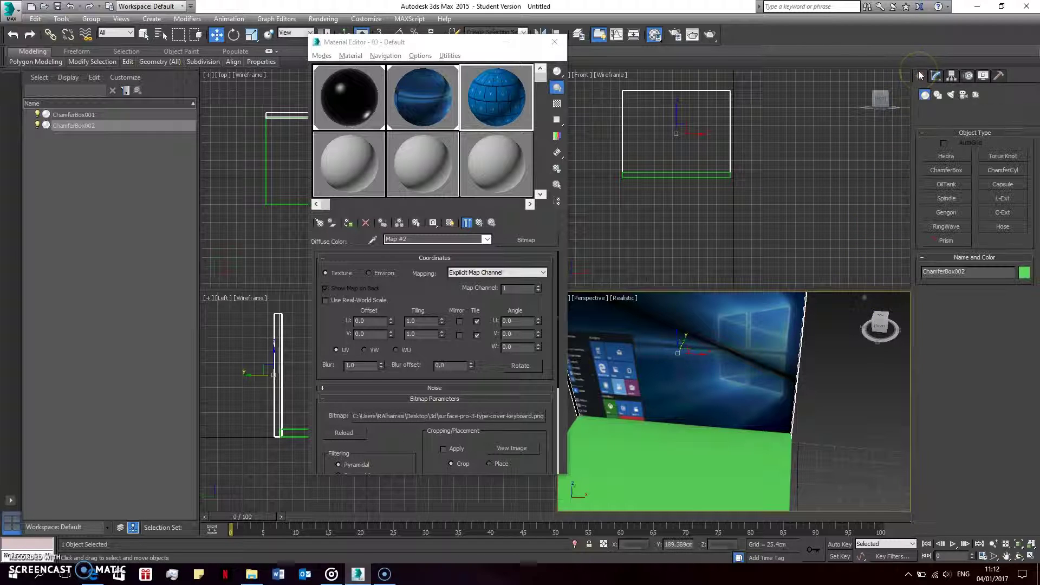
pyautogui.click(682, 464)
pyautogui.click(682, 464)
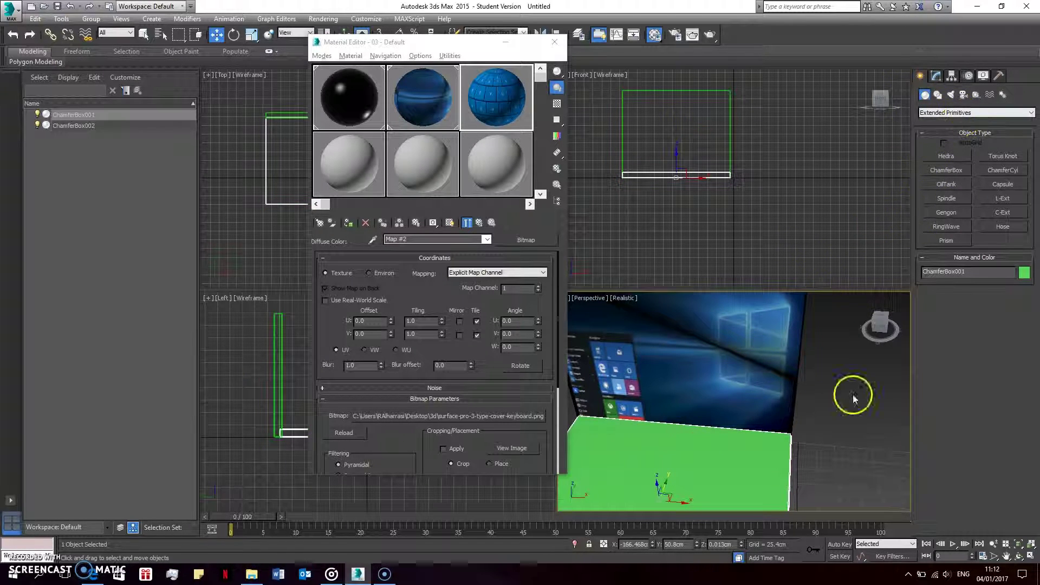
pyautogui.rightClick(658, 452)
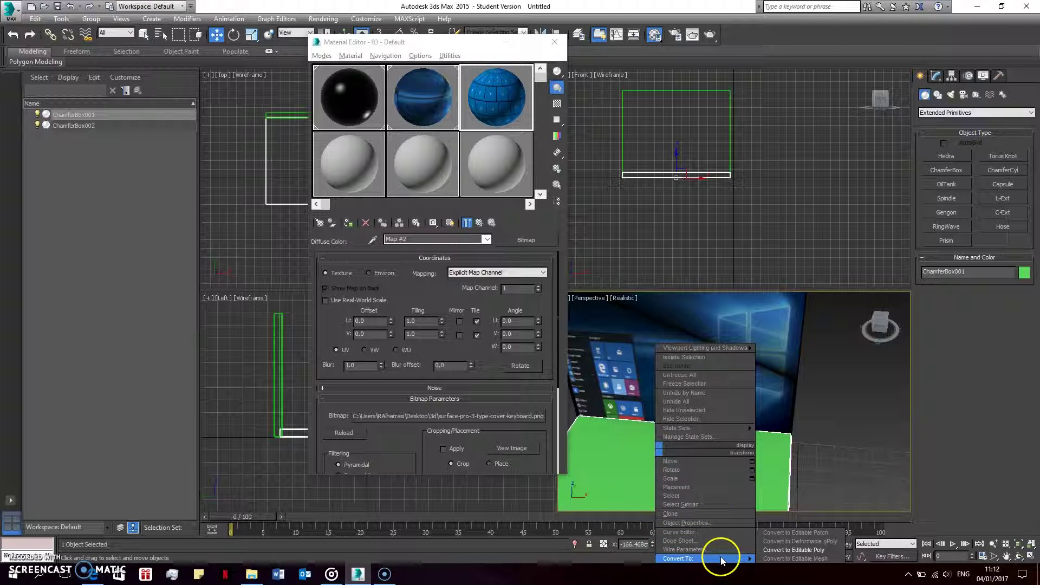
pyautogui.click(783, 548)
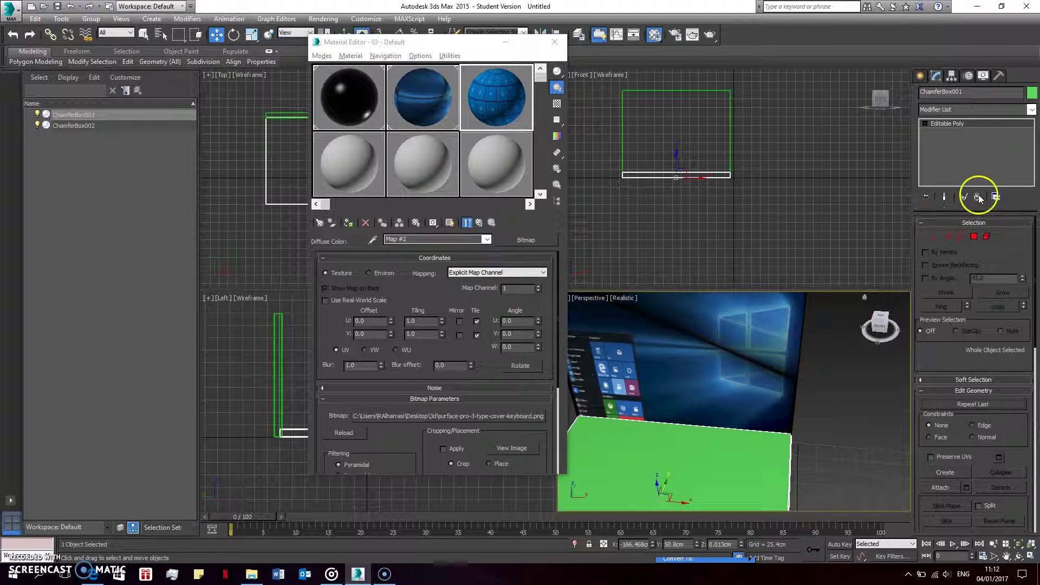
# Step: Leave polygon editing on the flat box and assign the black gloss material to the whole box
pyautogui.click(973, 237)
pyautogui.moveTo(690, 420); pyautogui.dragTo(760, 338, button='middle')
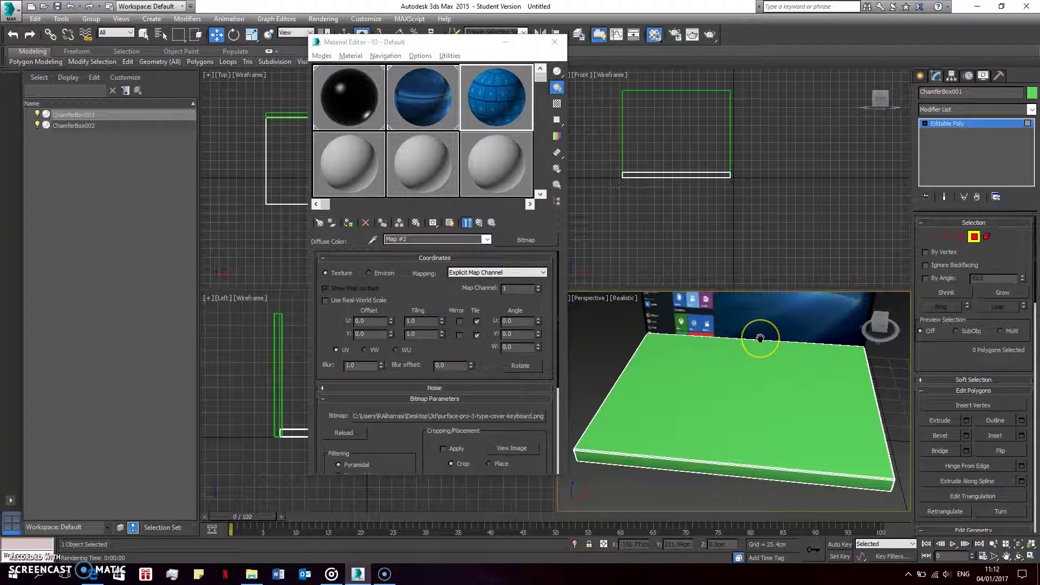
pyautogui.click(922, 77)
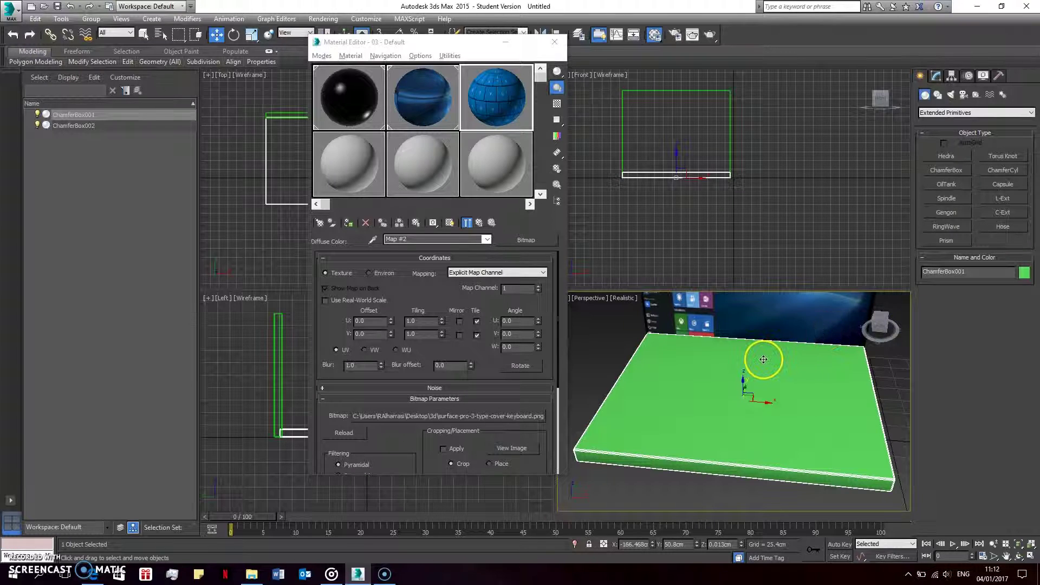
pyautogui.moveTo(413, 82); pyautogui.dragTo(701, 383)
pyautogui.moveTo(730, 347); pyautogui.dragTo(749, 332)
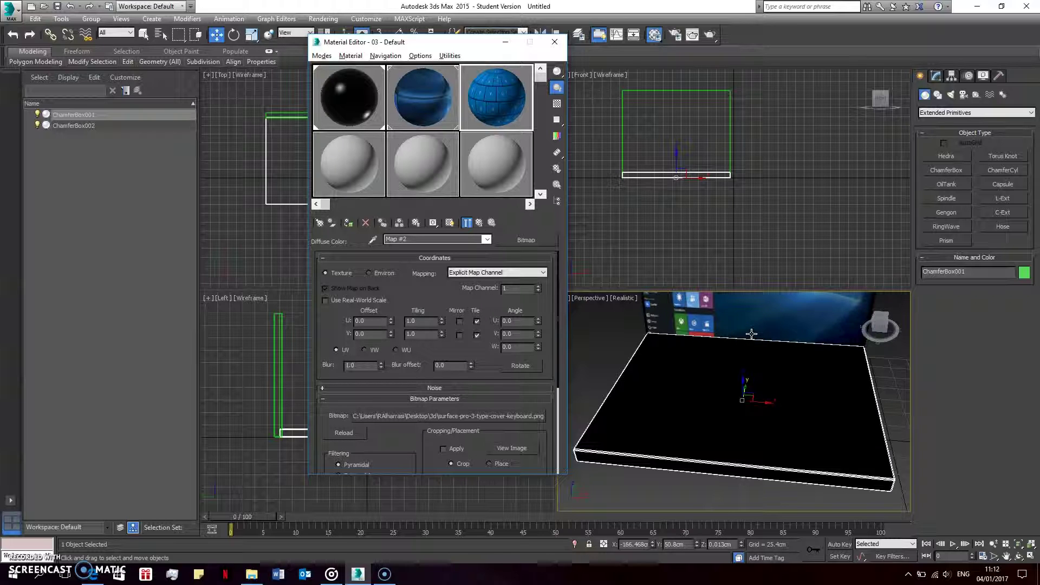
pyautogui.click(755, 421)
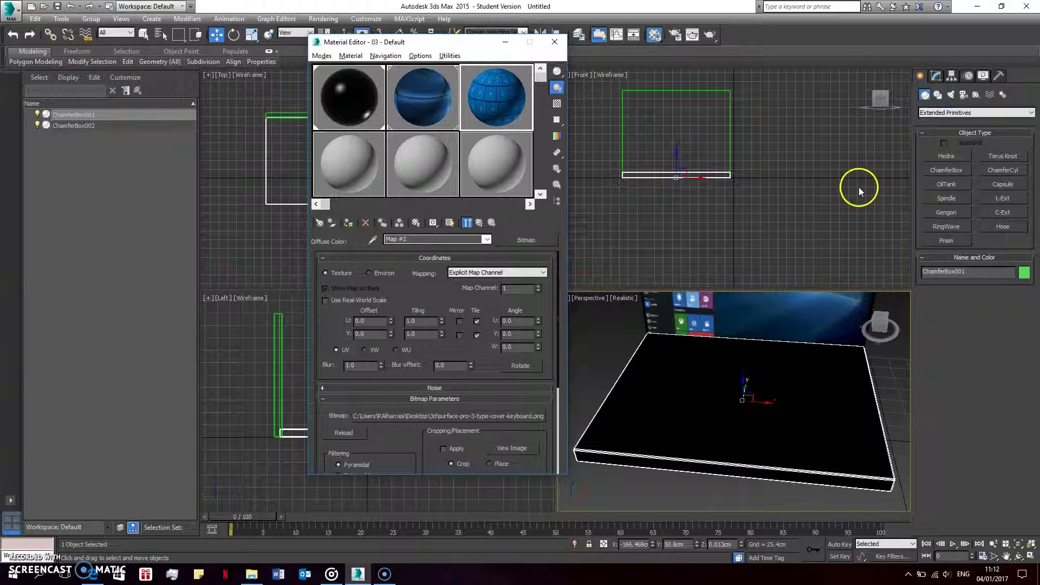
# Step: Display the keyboard map in the viewport and assign the keyboard material to the flat box's top polygon
pyautogui.click(450, 223)
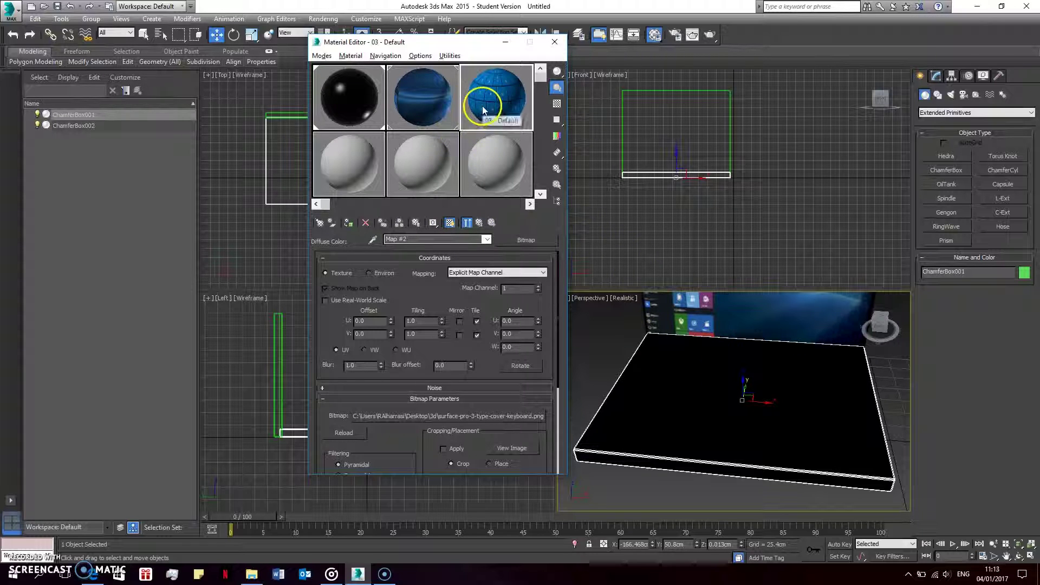
pyautogui.click(936, 76)
pyautogui.click(973, 237)
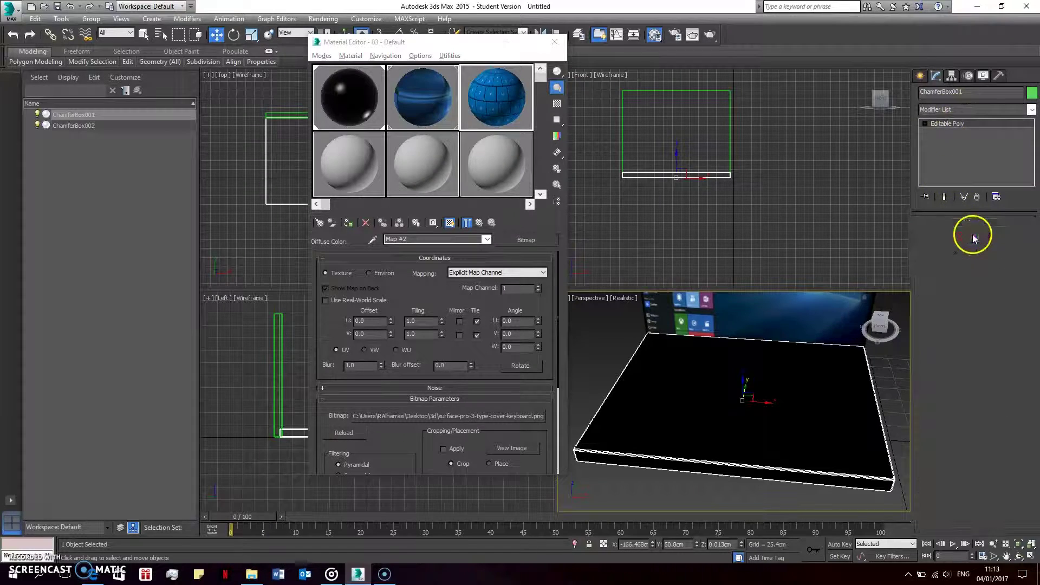
pyautogui.click(727, 392)
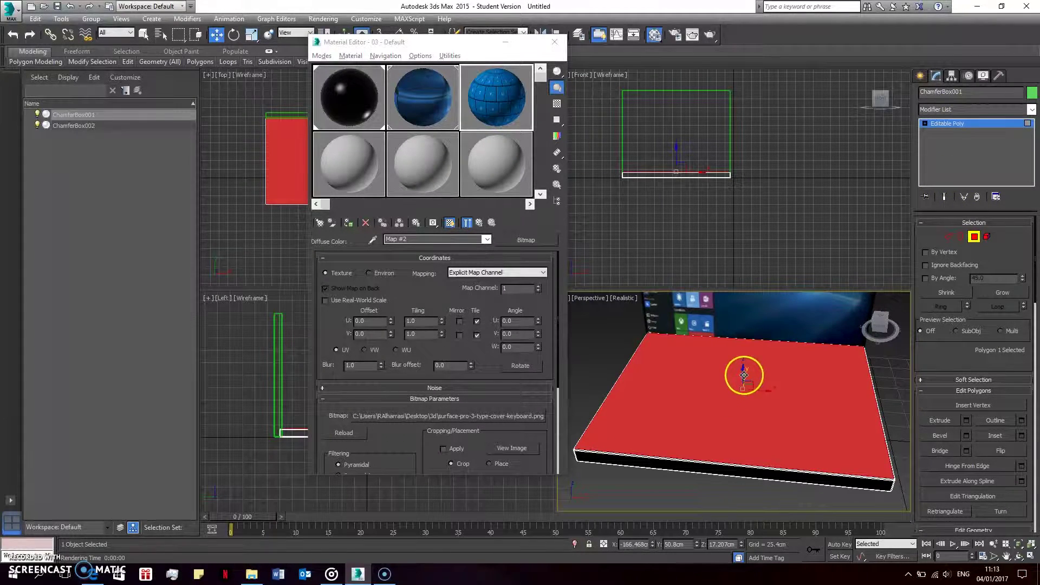
pyautogui.moveTo(481, 106); pyautogui.dragTo(719, 385)
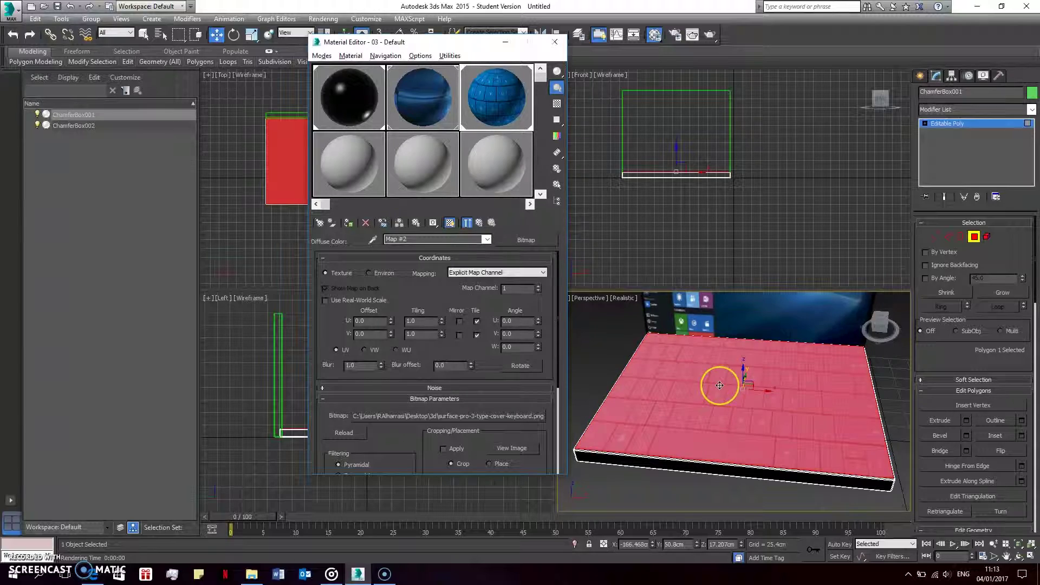
# Step: Test-render the Perspective view, dismiss the render and the Material Editor, and clear the flat box's polygon selection
pyautogui.click(709, 34)
pyautogui.click(465, 120)
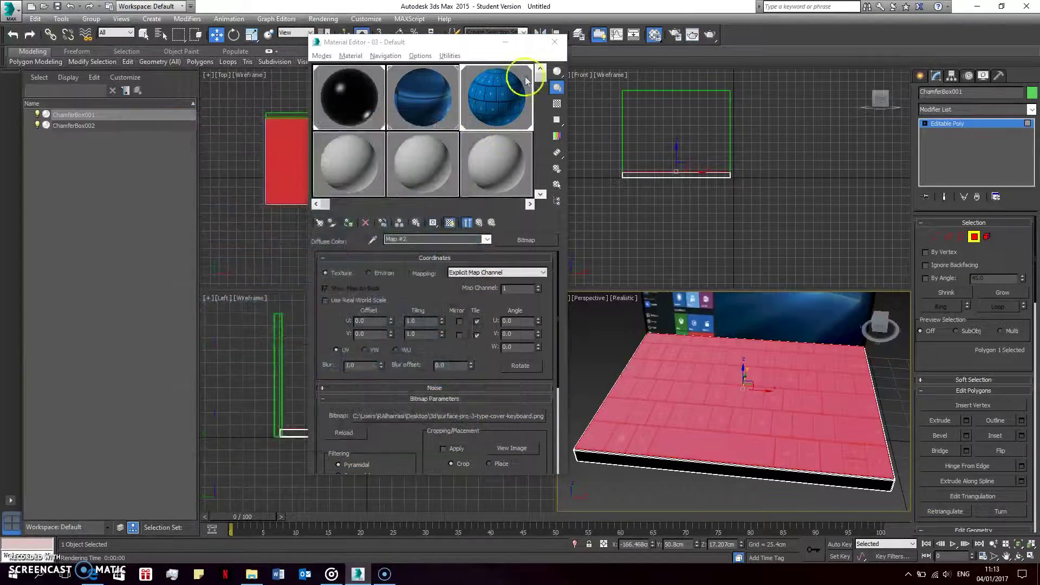
pyautogui.click(553, 42)
pyautogui.click(597, 350)
pyautogui.click(732, 326)
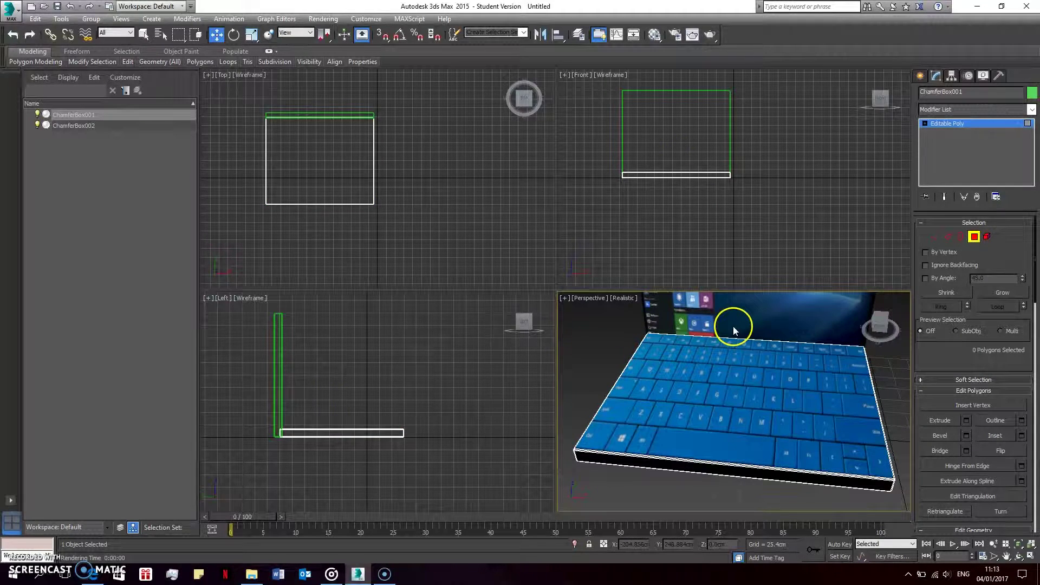
# Step: Render the Perspective view again to check the keyboard image on the flat box, and close the render
pyautogui.click(673, 476)
pyautogui.click(695, 35)
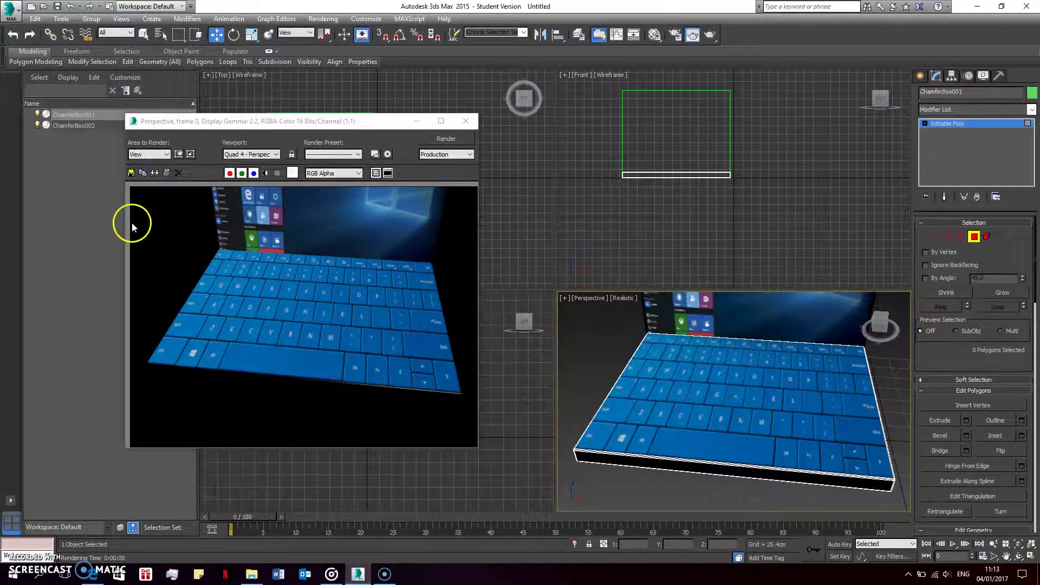
pyautogui.click(466, 121)
# Step: Set the environment background color to white and close the environment settings
pyautogui.click(324, 19)
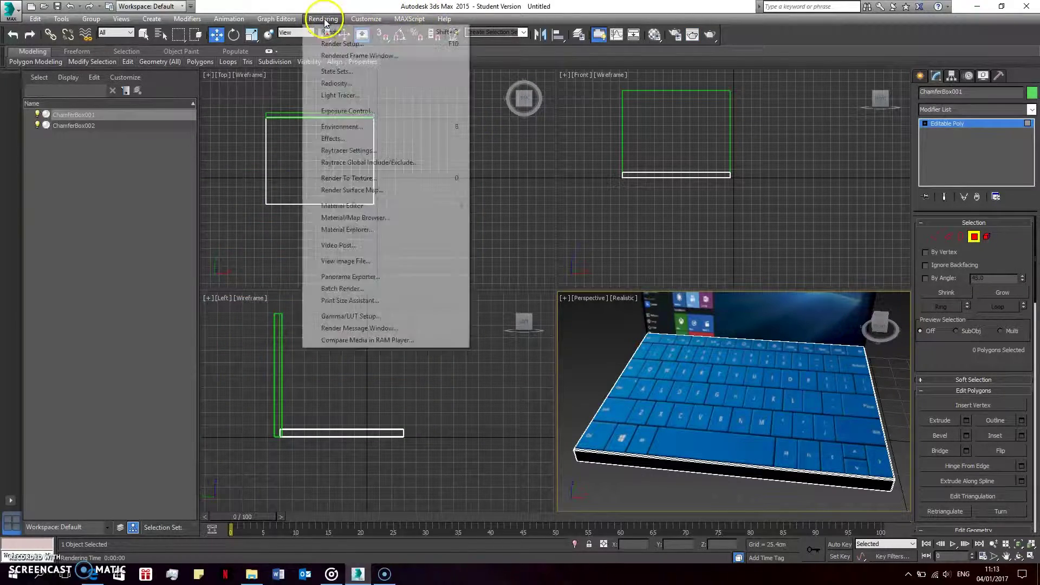
pyautogui.click(379, 126)
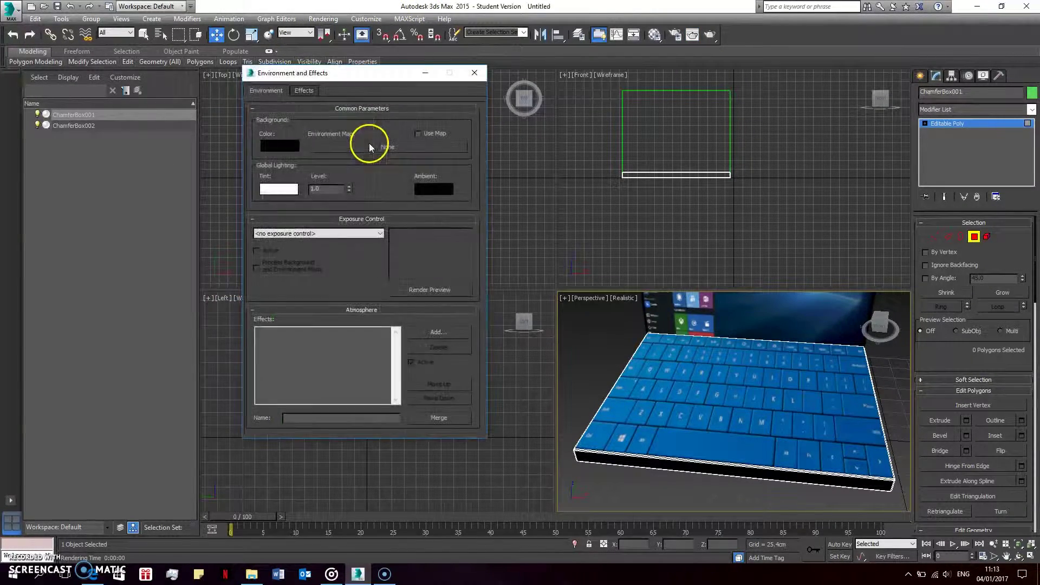
pyautogui.click(280, 146)
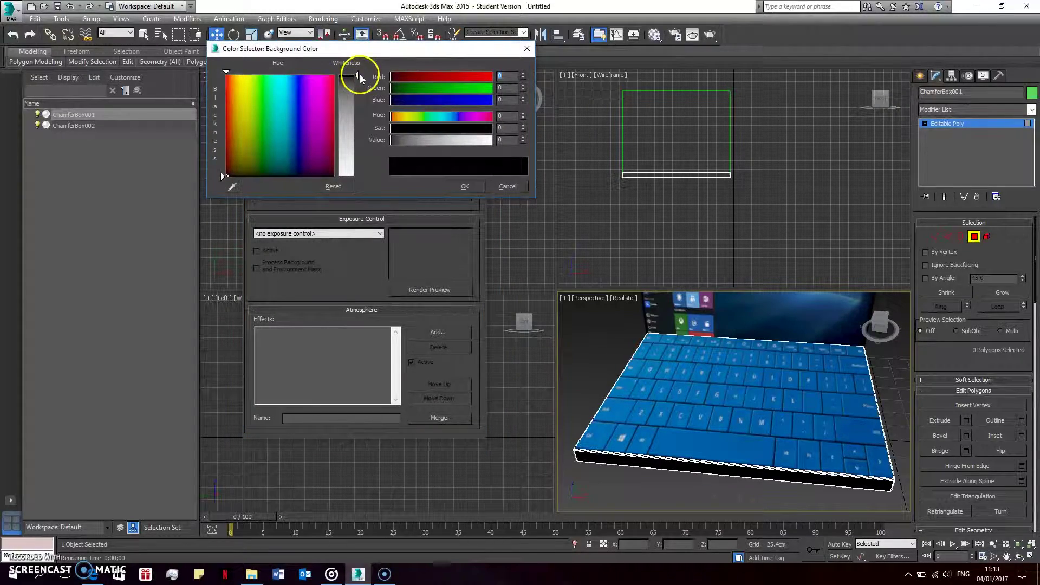
pyautogui.moveTo(360, 74); pyautogui.dragTo(360, 174)
pyautogui.click(470, 186)
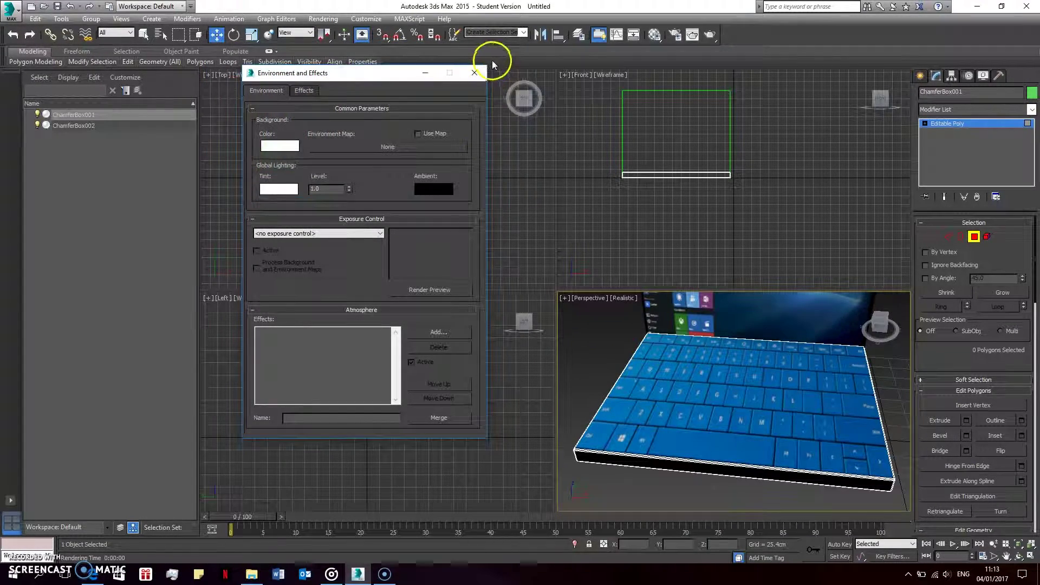
pyautogui.click(474, 72)
# Step: Render the laptop against the new background from the front, back and side, closing each render
pyautogui.click(709, 34)
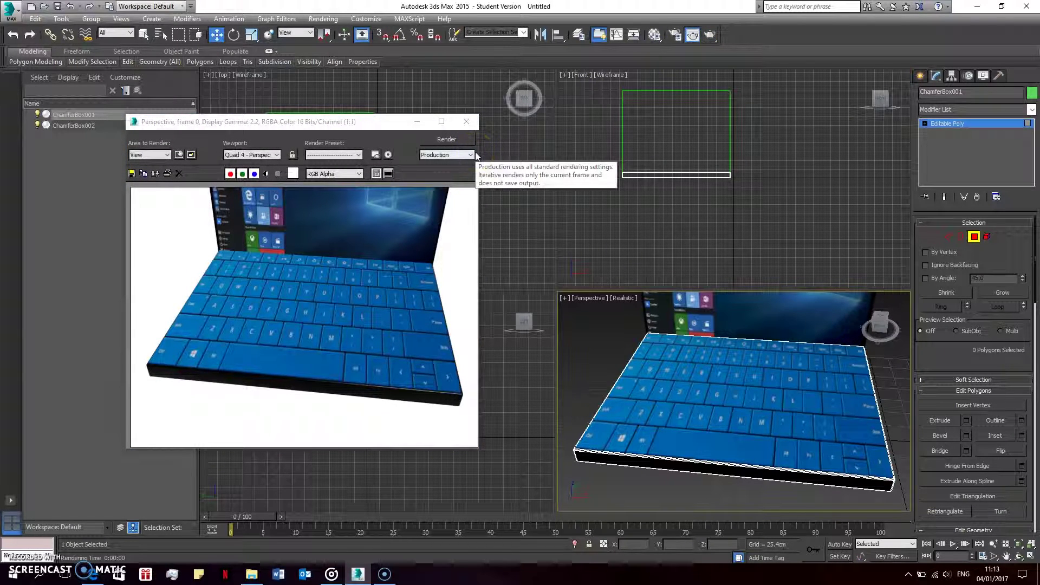
pyautogui.click(466, 121)
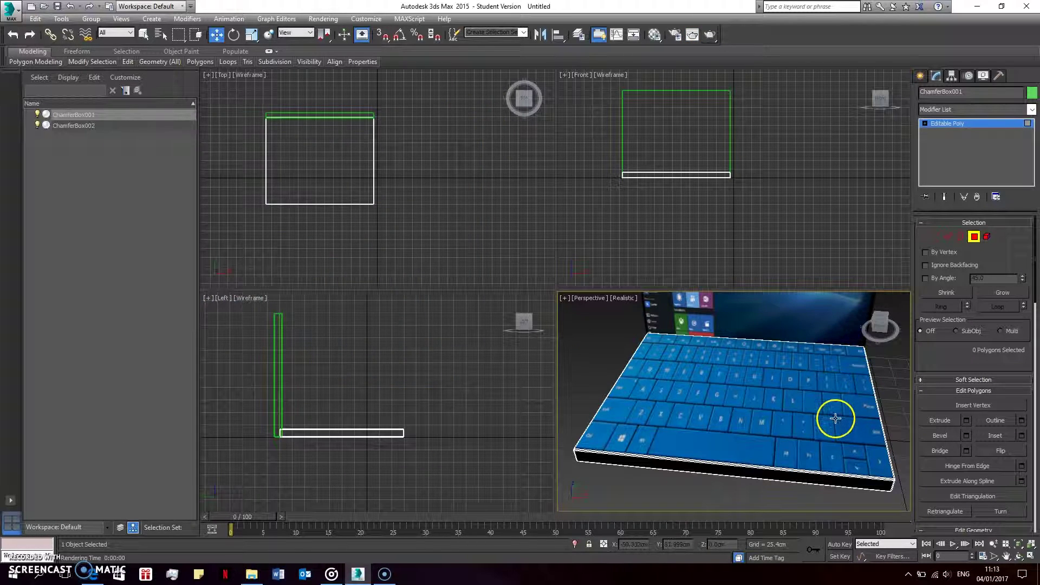
pyautogui.keyDown('alt'); pyautogui.moveTo(835, 421); pyautogui.dragTo(697, 380, button='middle'); pyautogui.keyUp('alt')
pyautogui.click(694, 32)
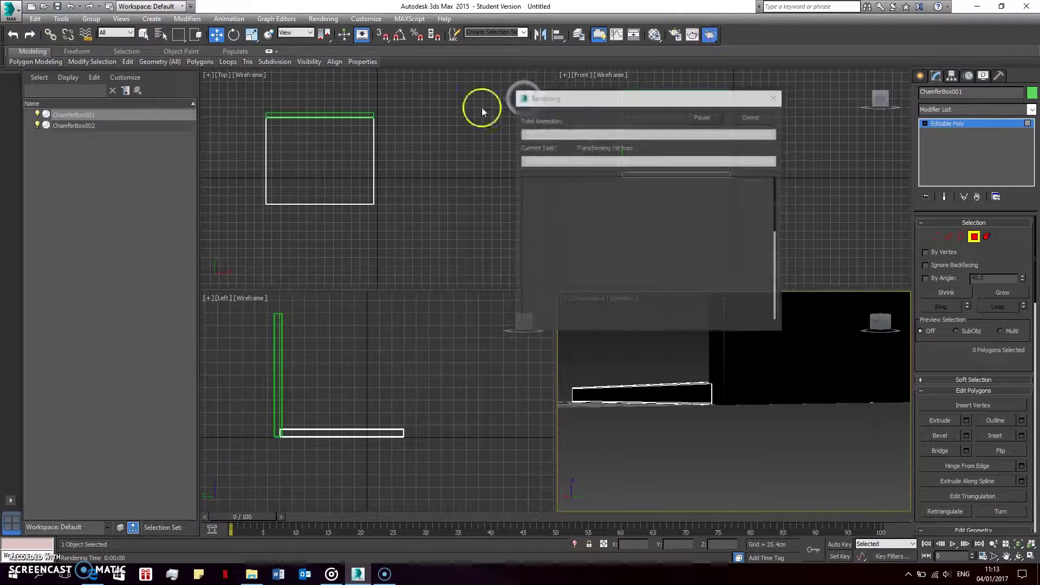
pyautogui.click(466, 122)
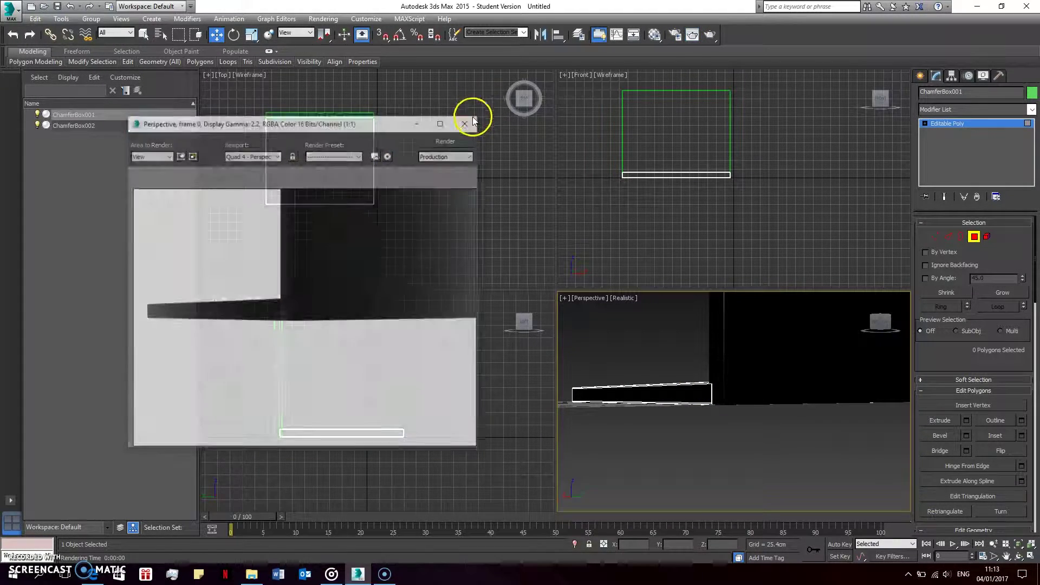
pyautogui.keyDown('alt'); pyautogui.moveTo(635, 373); pyautogui.dragTo(688, 395, button='middle'); pyautogui.keyUp('alt')
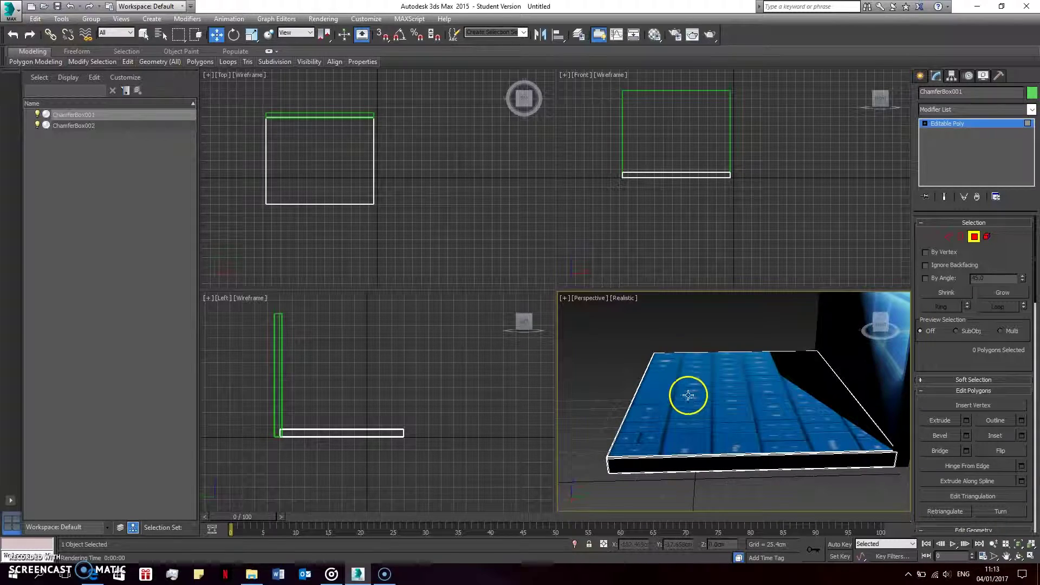
pyautogui.click(693, 34)
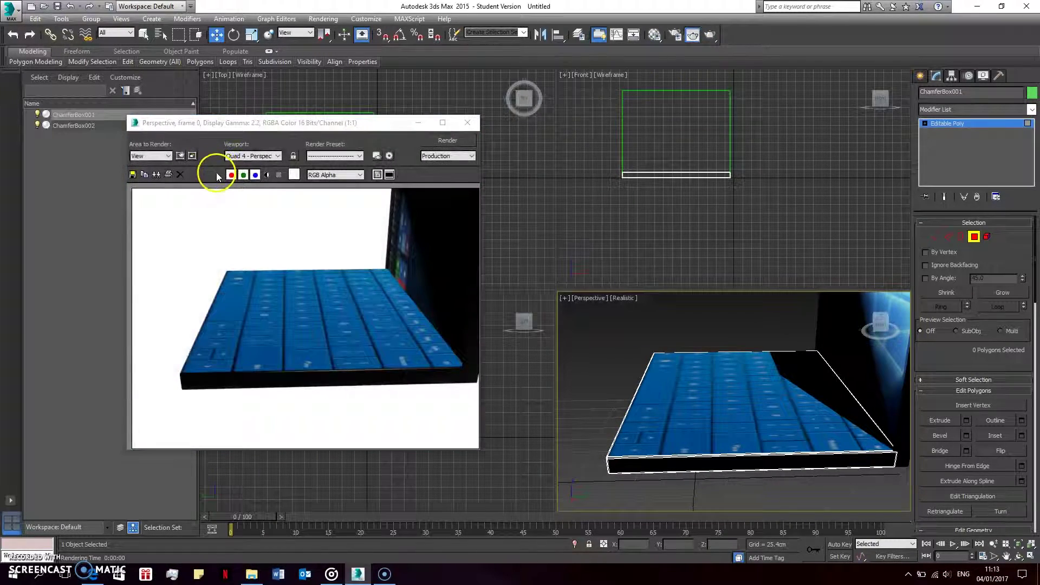
pyautogui.click(469, 129)
# Step: Frame the whole laptop in the Perspective view at an angle showing both the screen and the keyboard
pyautogui.keyDown('alt'); pyautogui.moveTo(622, 429); pyautogui.dragTo(704, 435, button='middle'); pyautogui.keyUp('alt')
pyautogui.scroll(-5, 703, 435)
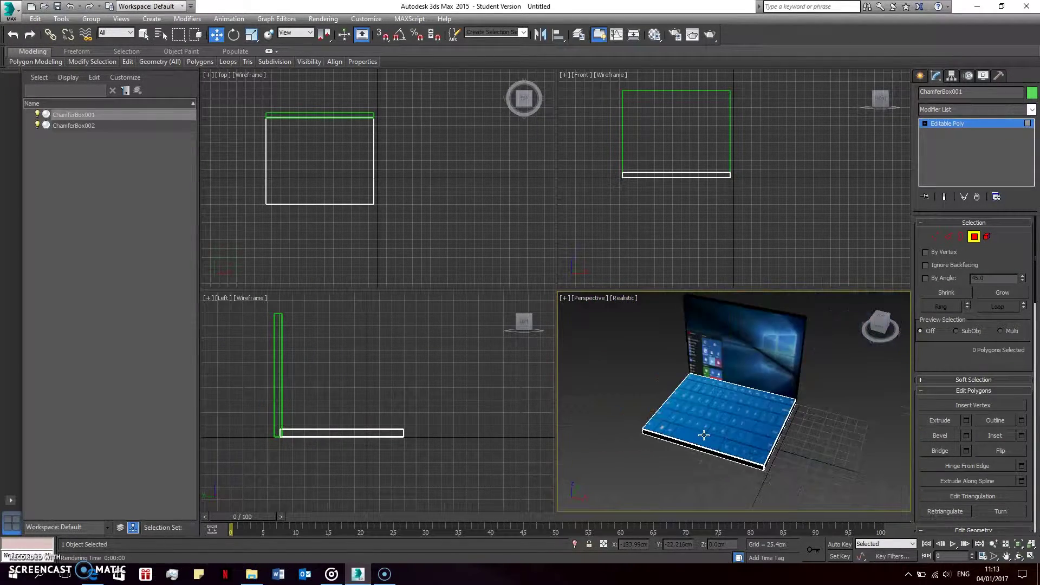
pyautogui.keyDown('alt'); pyautogui.moveTo(707, 400); pyautogui.dragTo(718, 391, button='middle'); pyautogui.keyUp('alt')
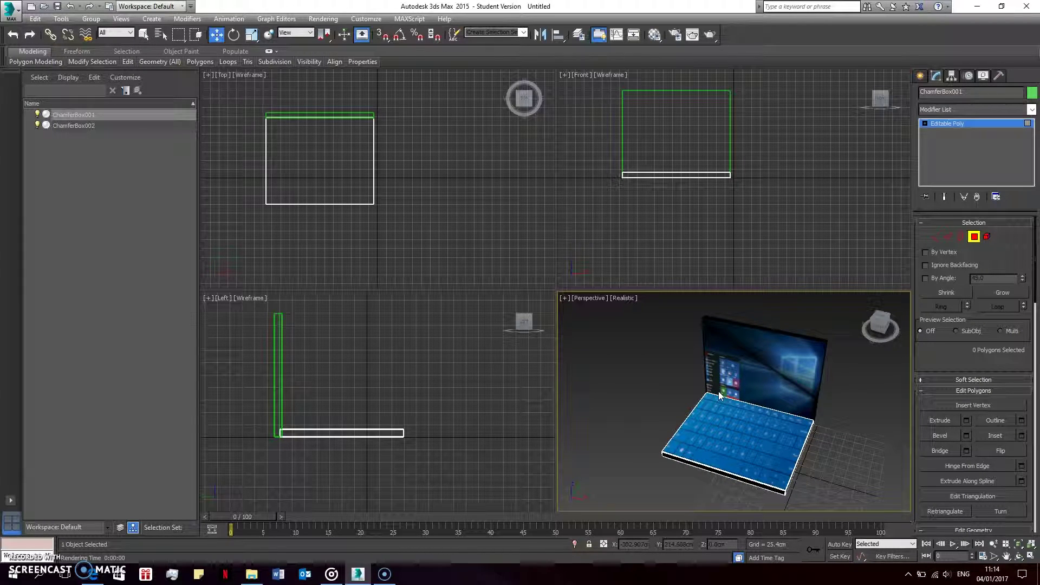